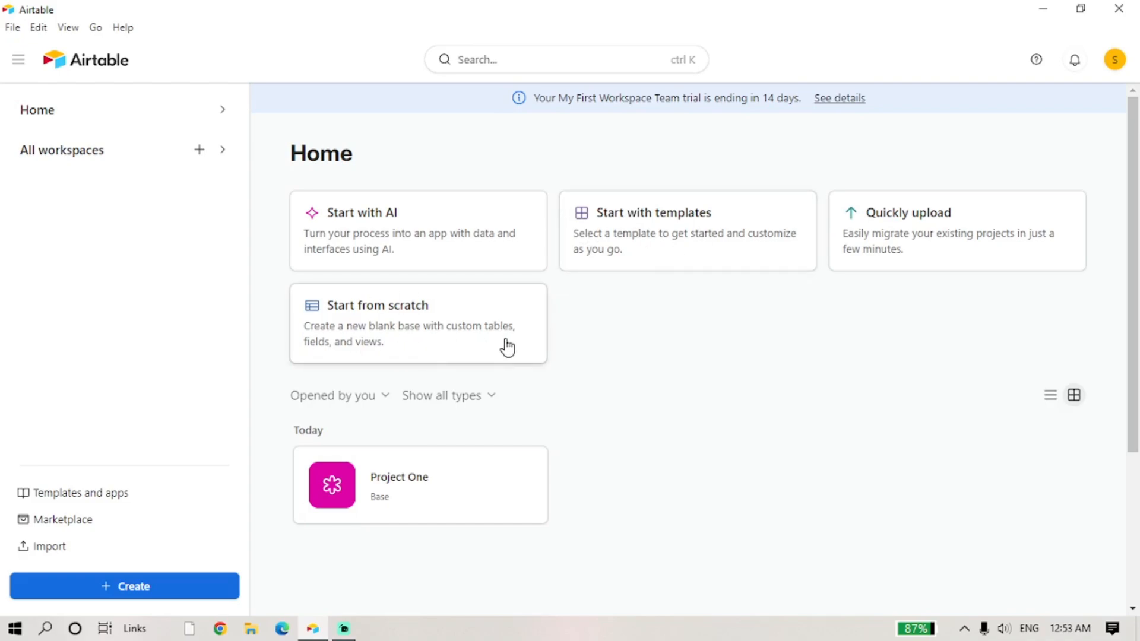
- Start a blank base from scratch and name it 'Client Feedback'
click(364, 329)
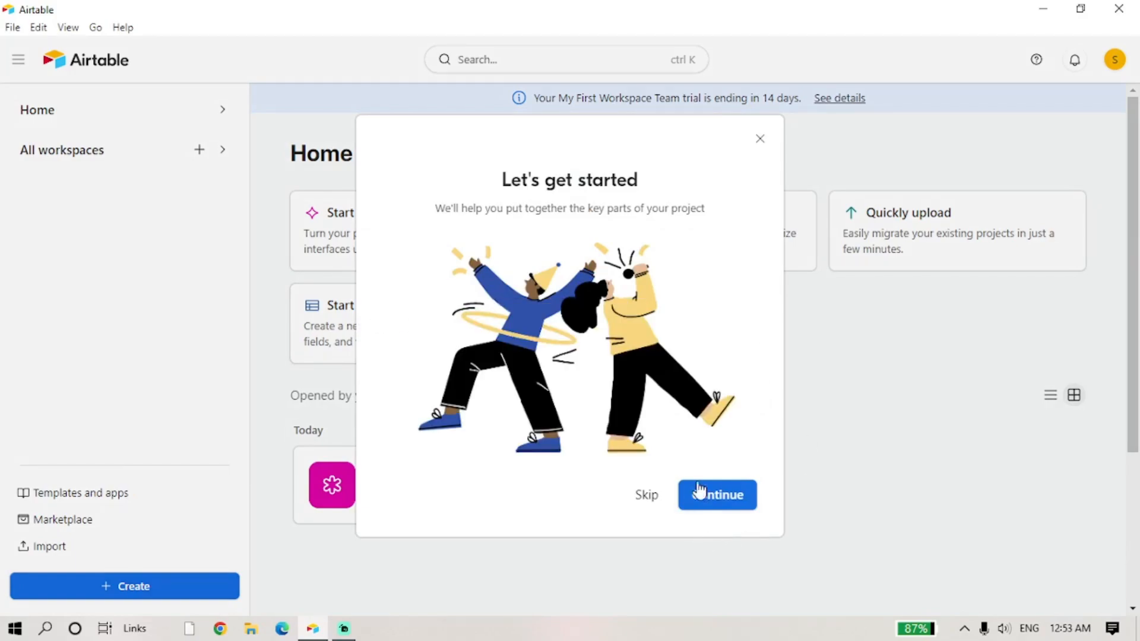
click(719, 502)
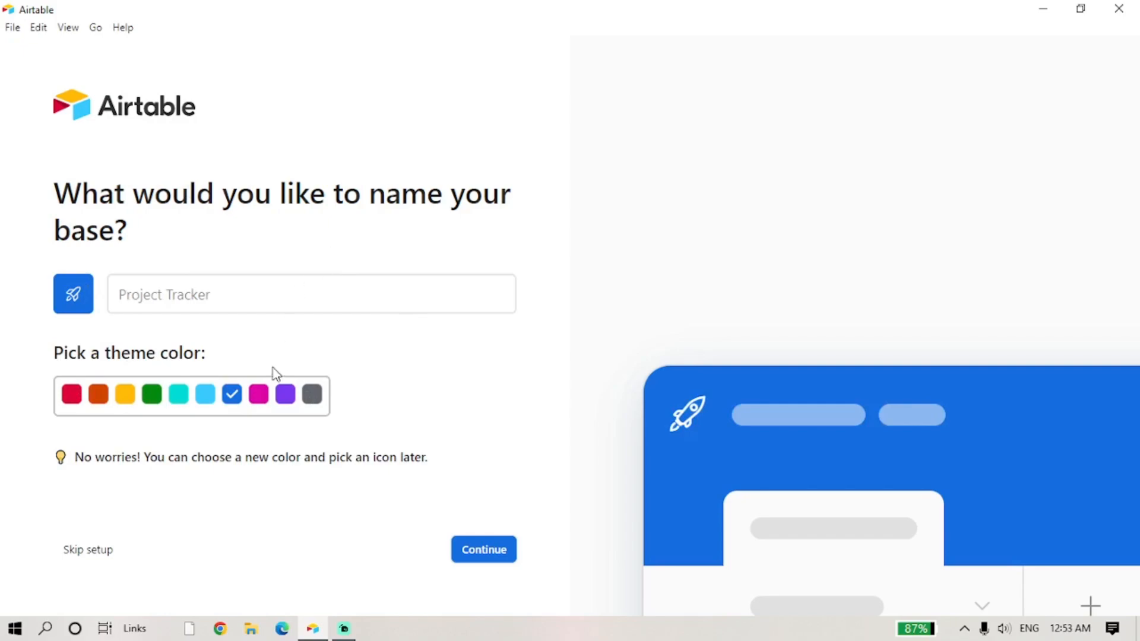
click(259, 394)
click(212, 292)
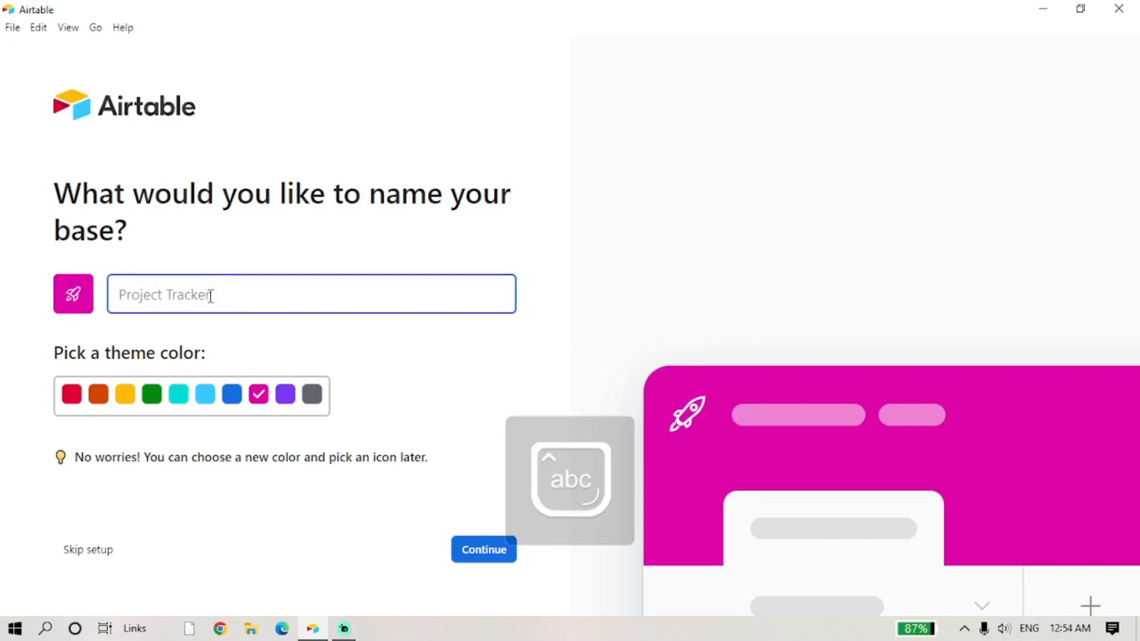
text(Client Feedback)
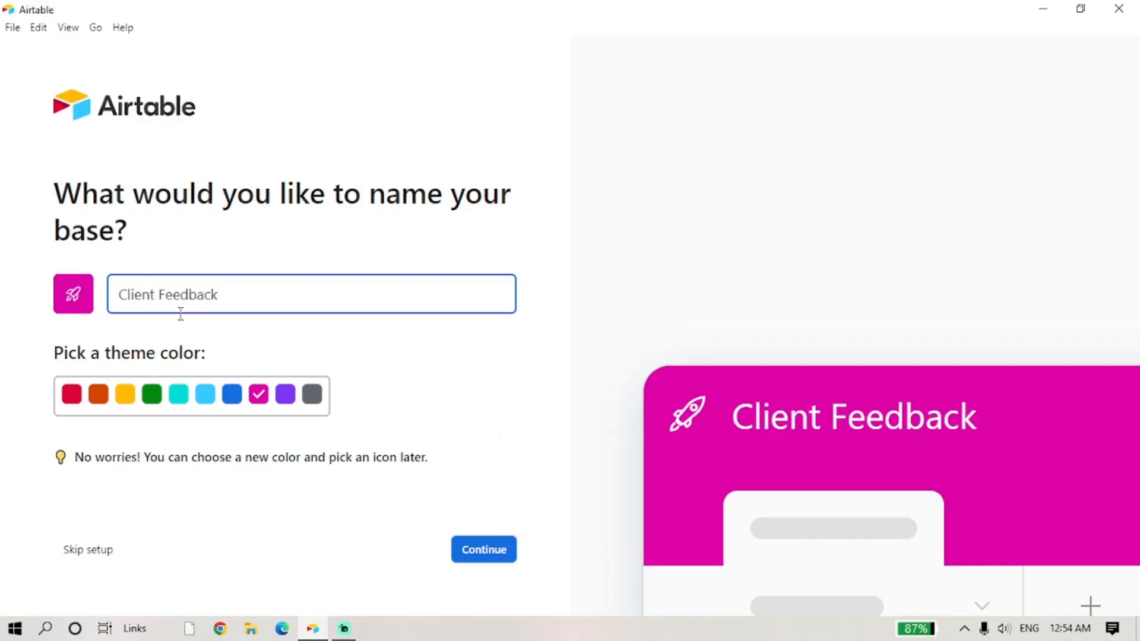
- Choose the purple theme colour for the base and confirm
click(233, 397)
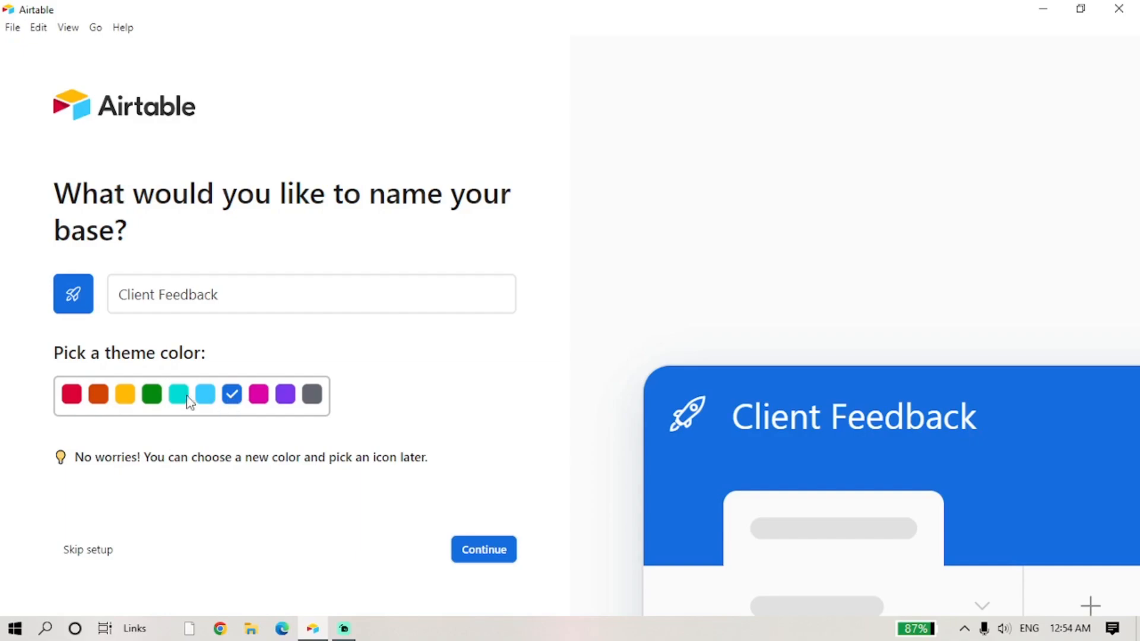
click(72, 401)
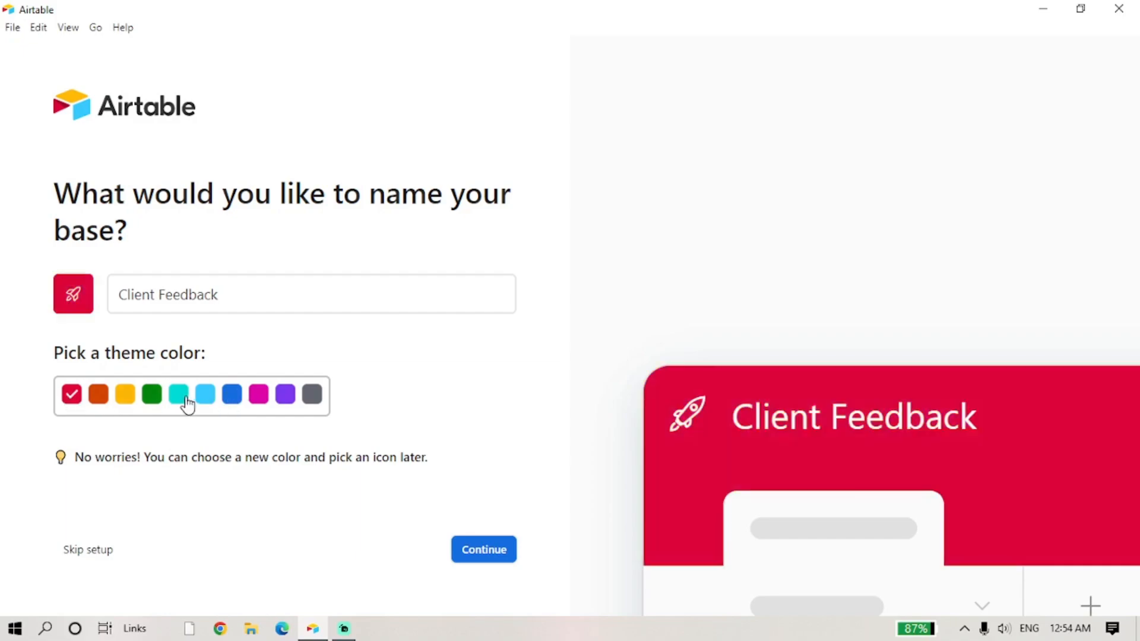
click(107, 401)
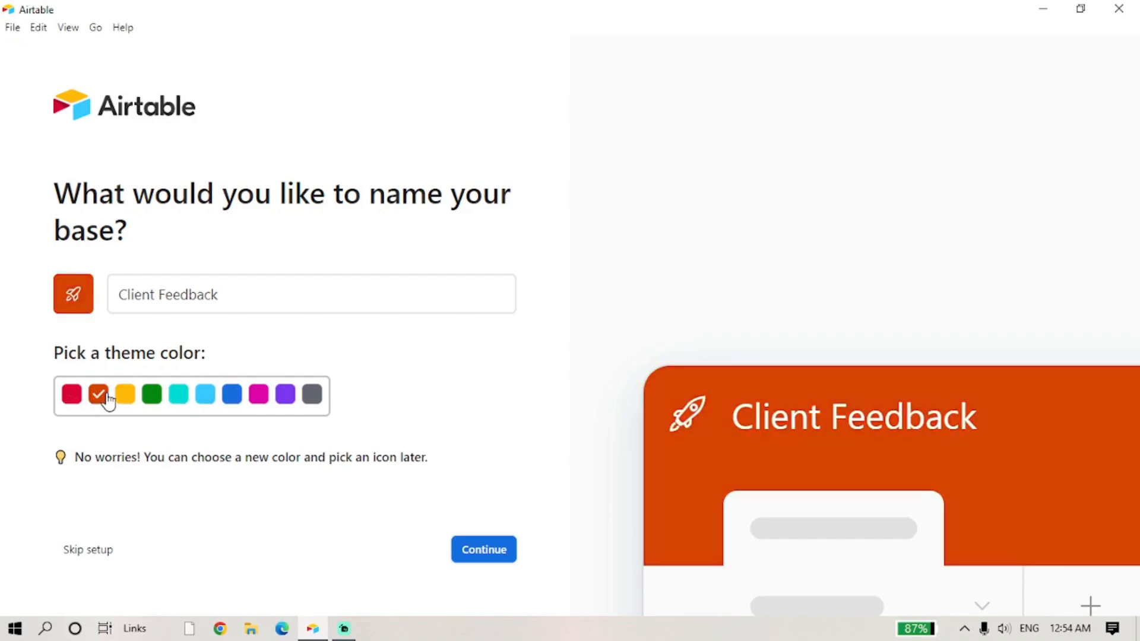
click(285, 397)
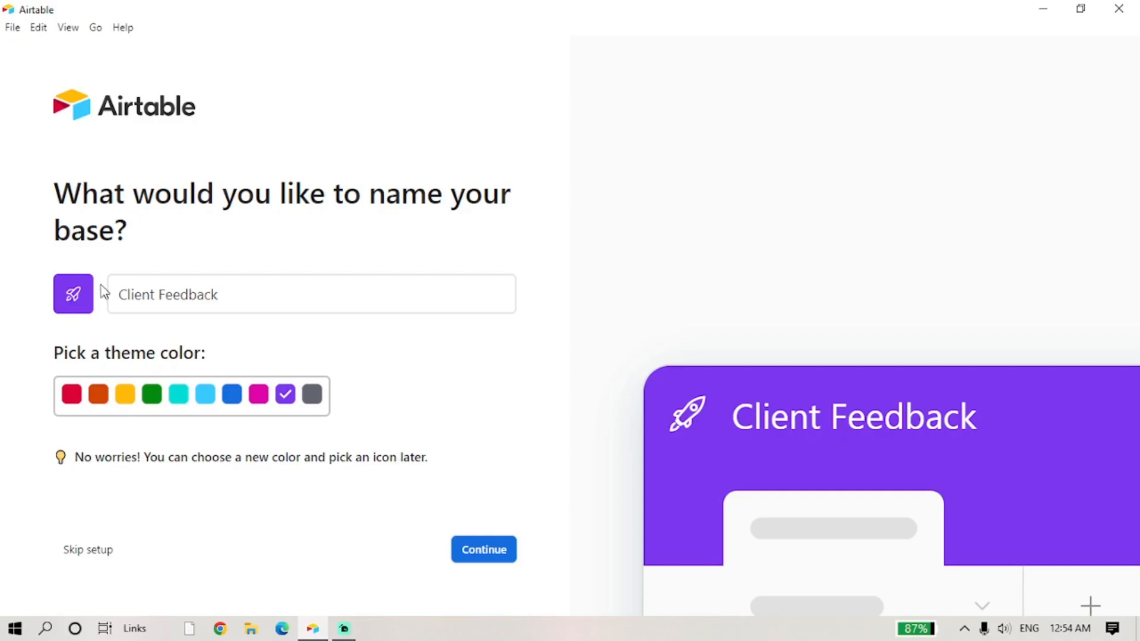
click(475, 555)
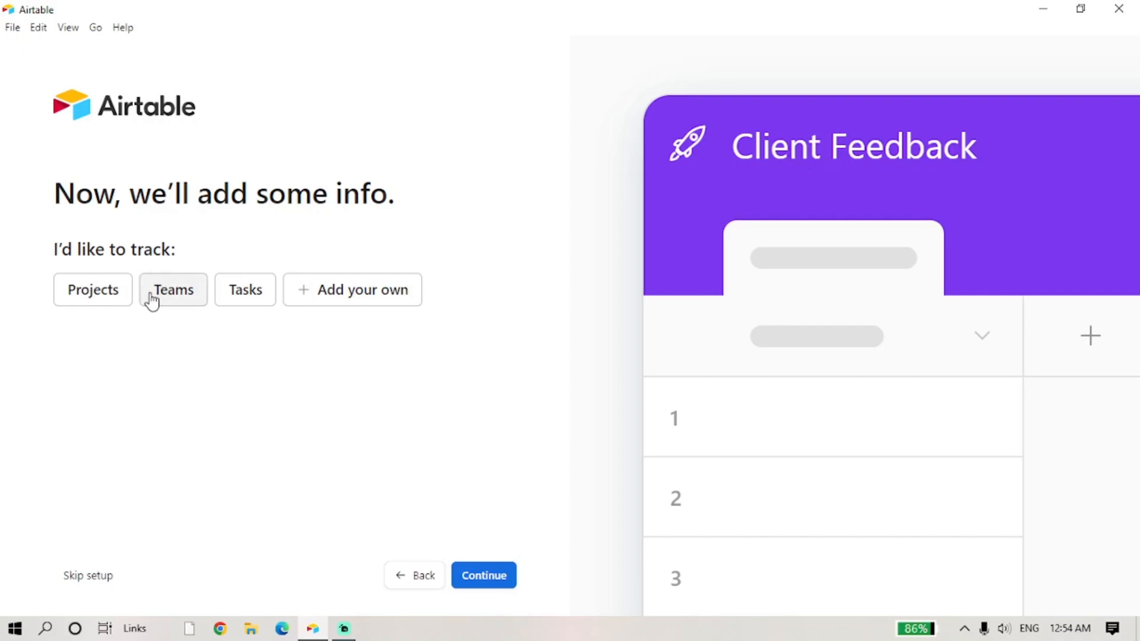
- Try defining a custom table named 'Feedbacks'
click(344, 294)
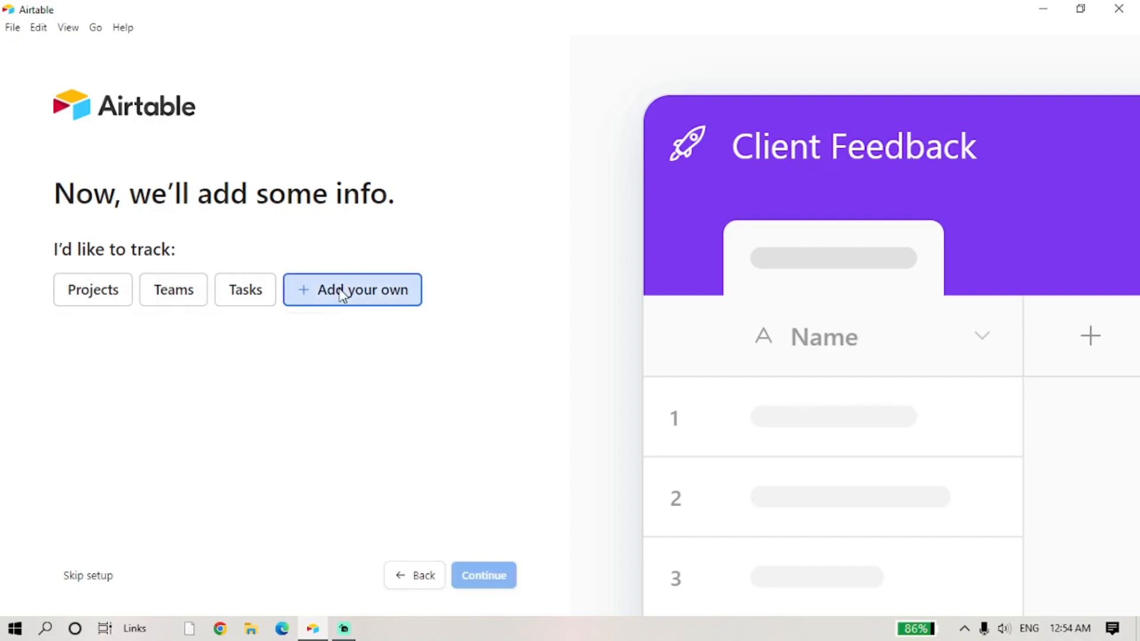
click(87, 577)
click(214, 333)
key(Caps_Lock)
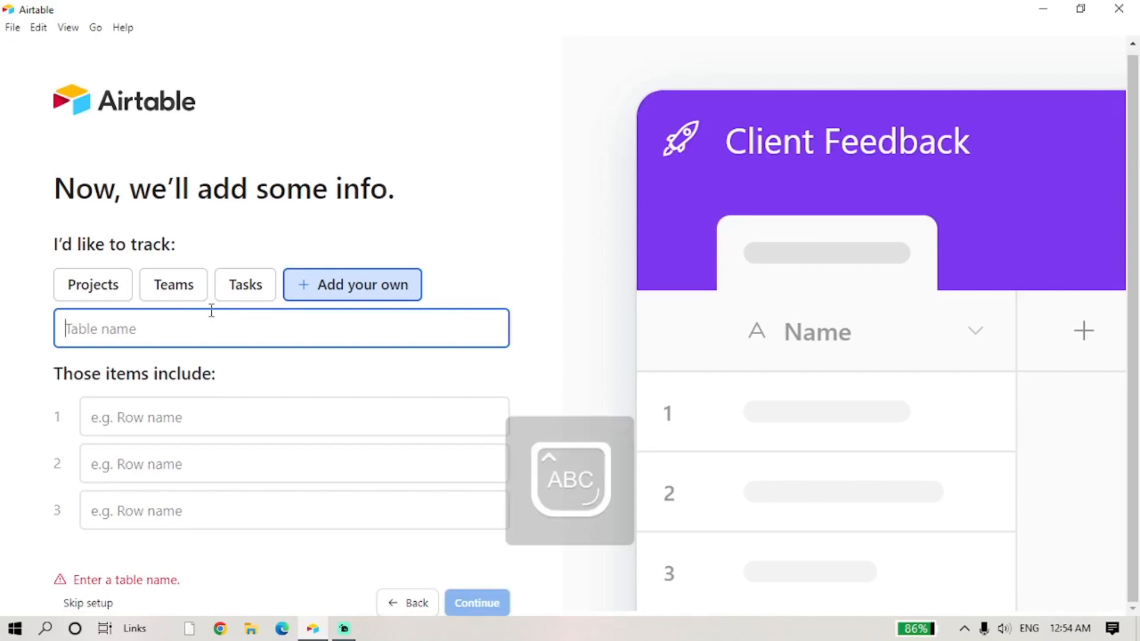
text(F)
key(Caps_Lock)
text(eedbacks)
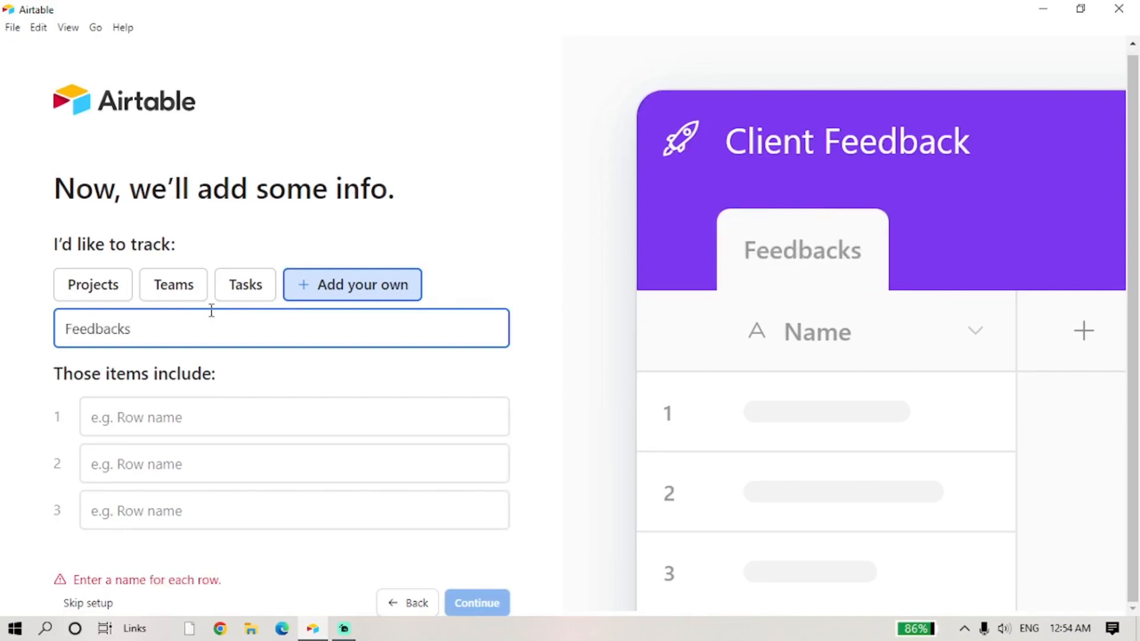
key(Tab)
click(477, 603)
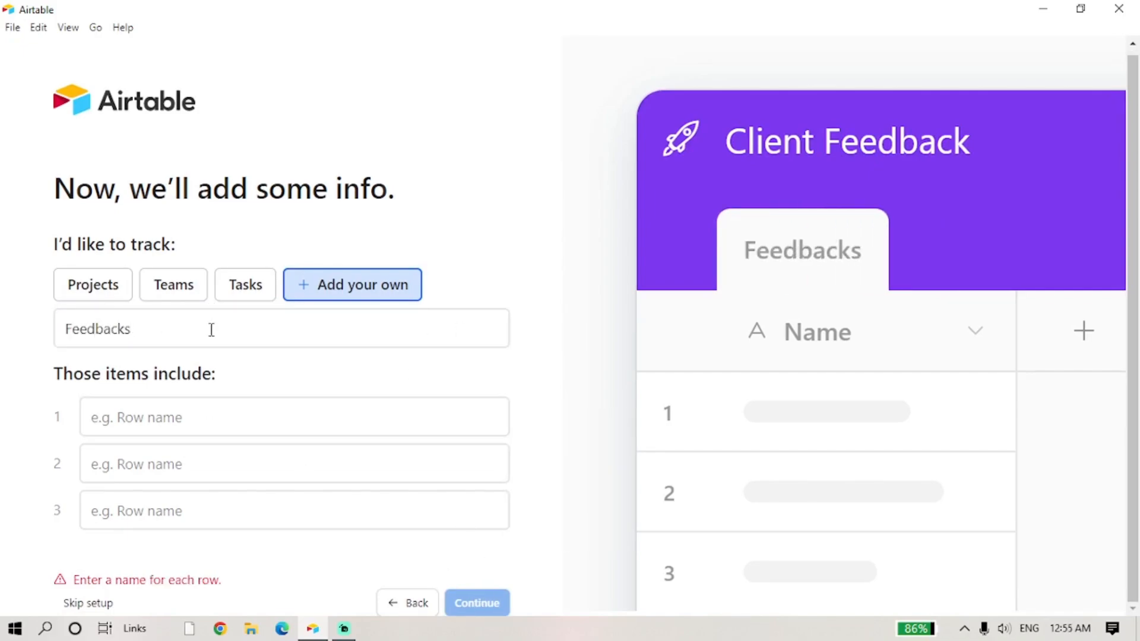
- Track Tasks instead, with Status, Priority, Start date and Deadline fields
click(244, 285)
click(485, 583)
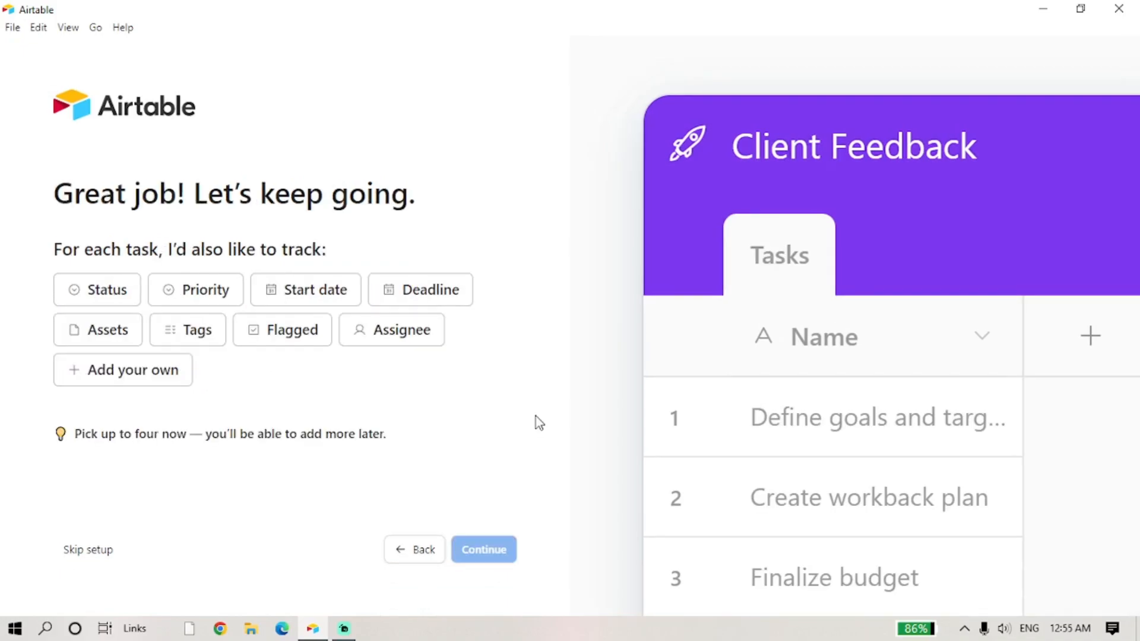
click(95, 300)
click(196, 291)
click(306, 291)
click(421, 291)
- Skip the remaining setup and confirm to create the base
click(489, 553)
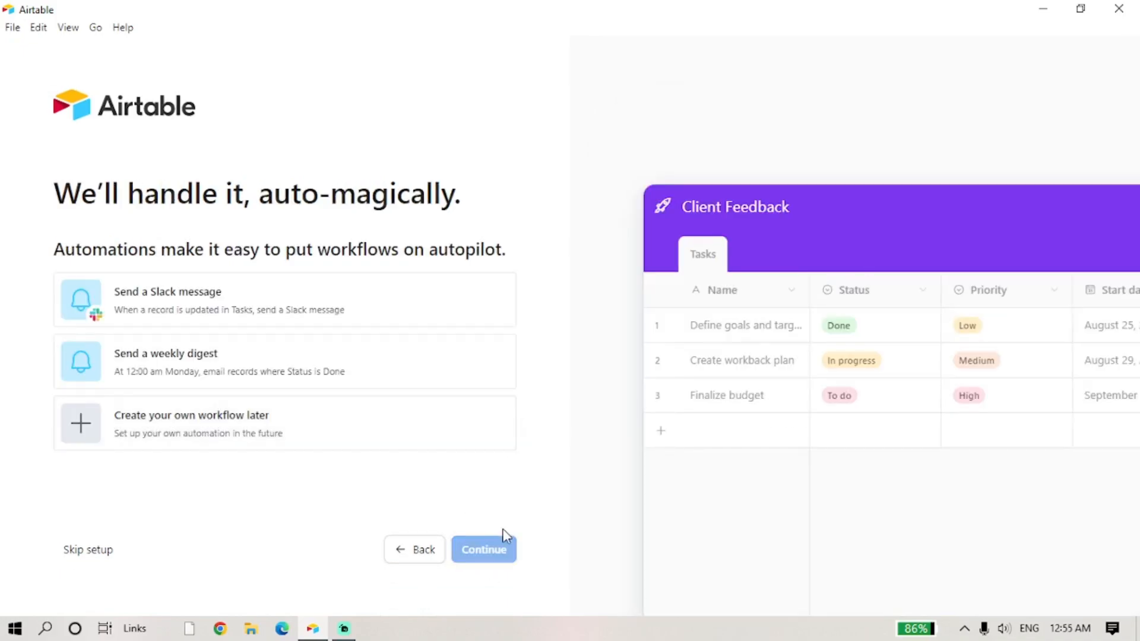
click(83, 552)
click(682, 373)
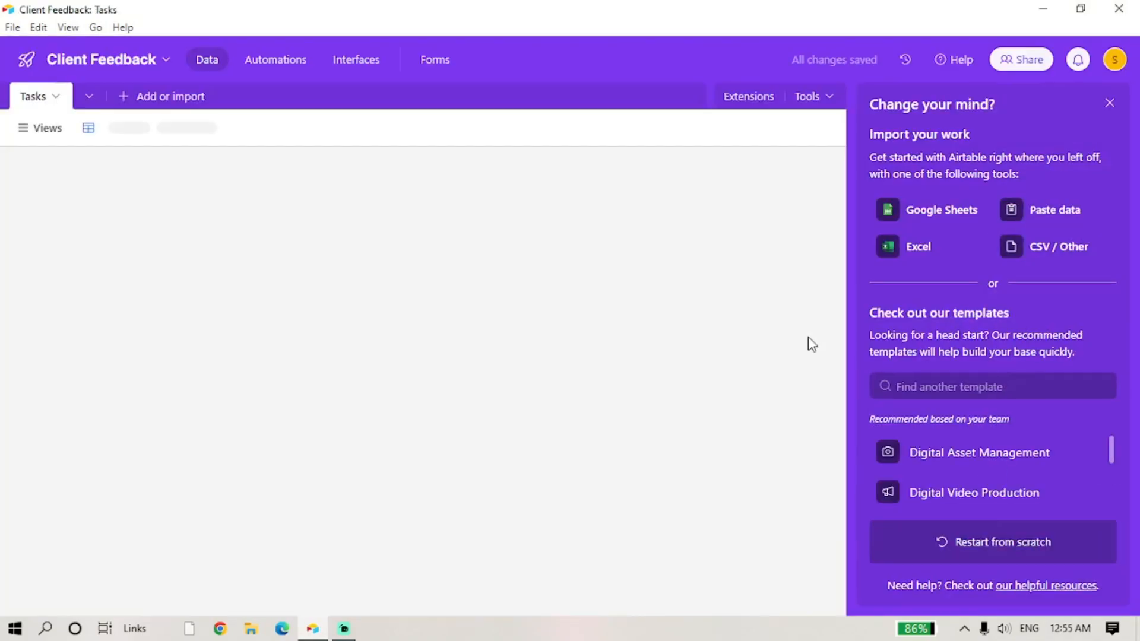
- Dismiss the suggestion panels and rename the Name field to 'Client Name'
click(1110, 103)
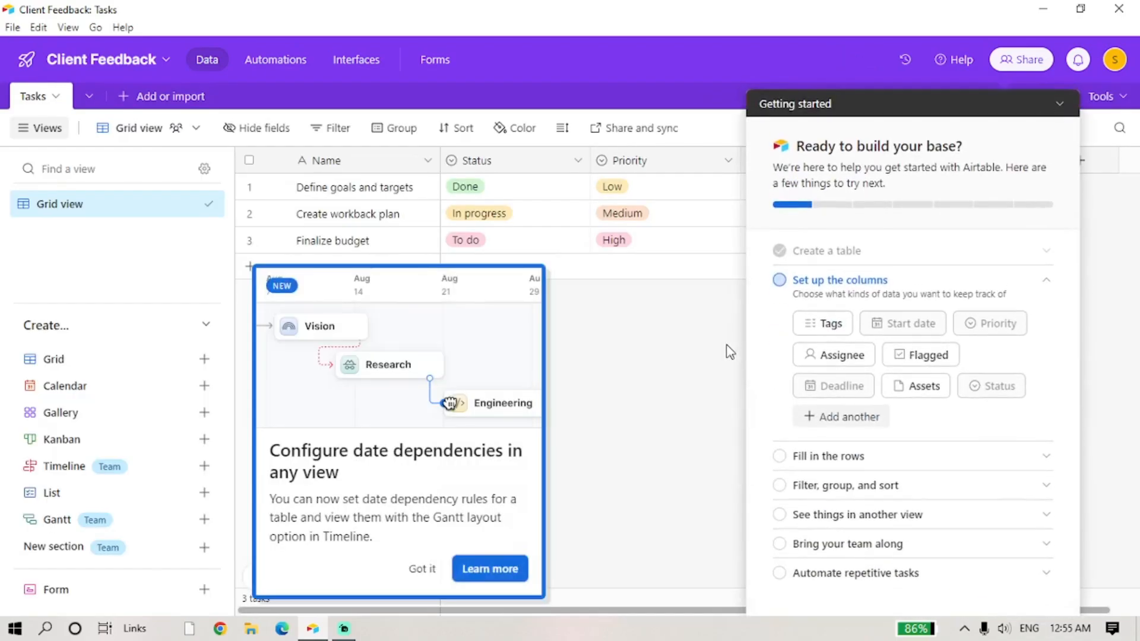
click(1065, 113)
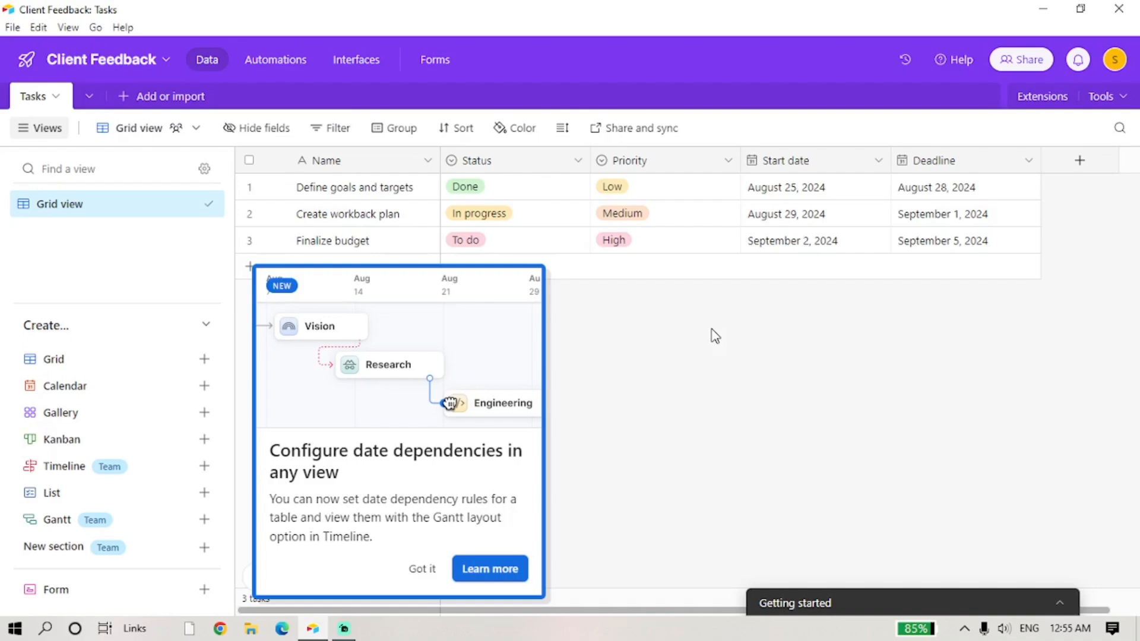
click(318, 168)
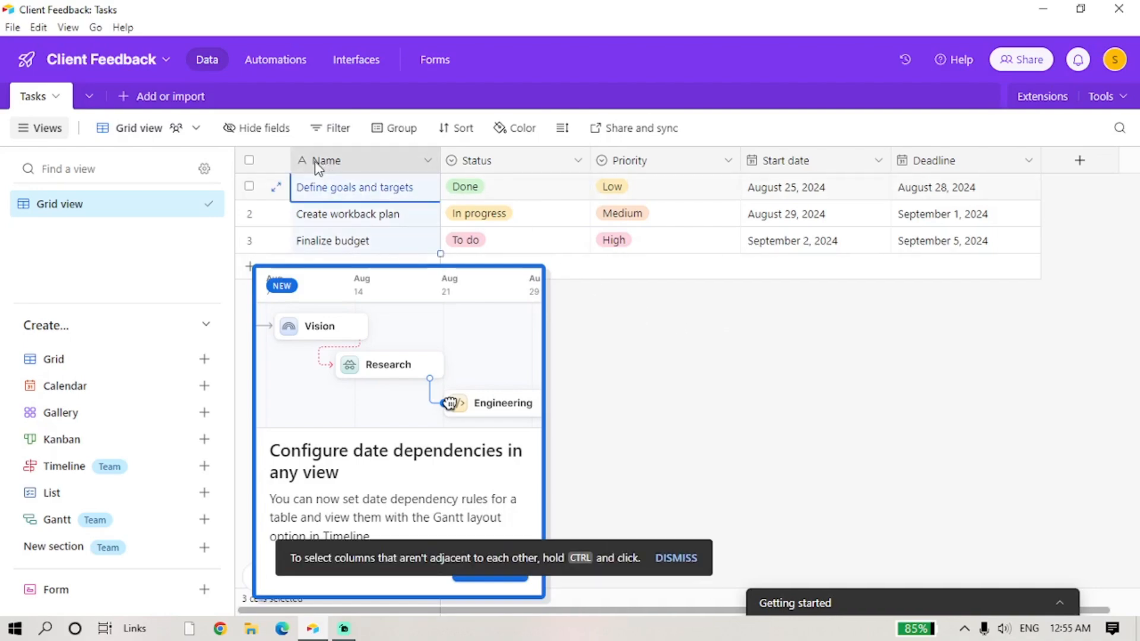
double_click(319, 168)
click(333, 196)
key(Caps_Lock)
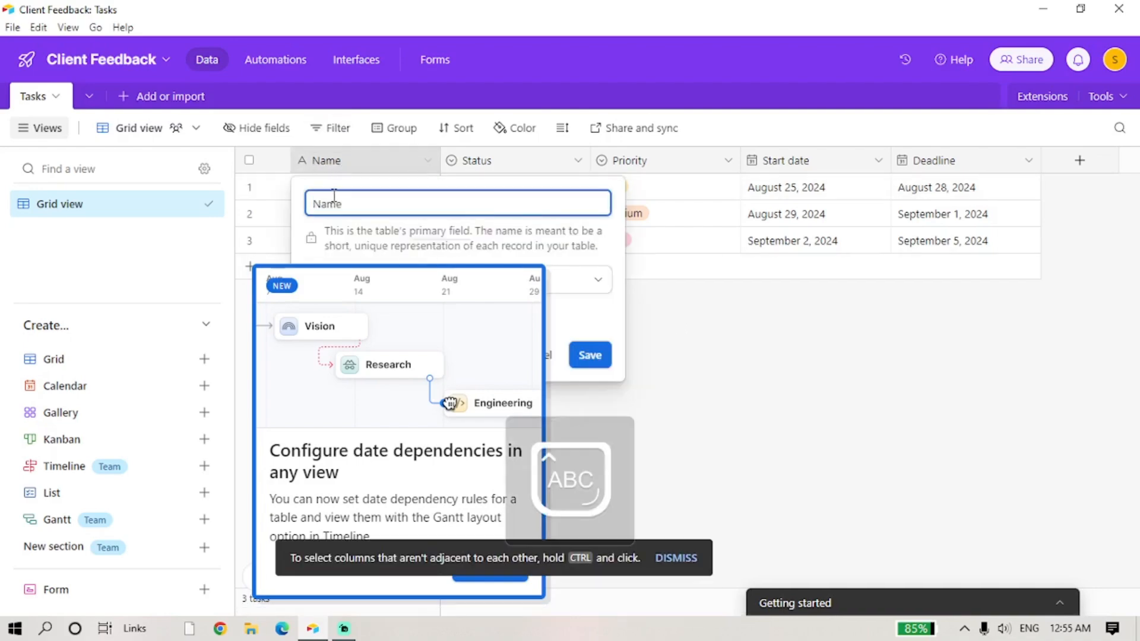
text(Client)
key(Return)
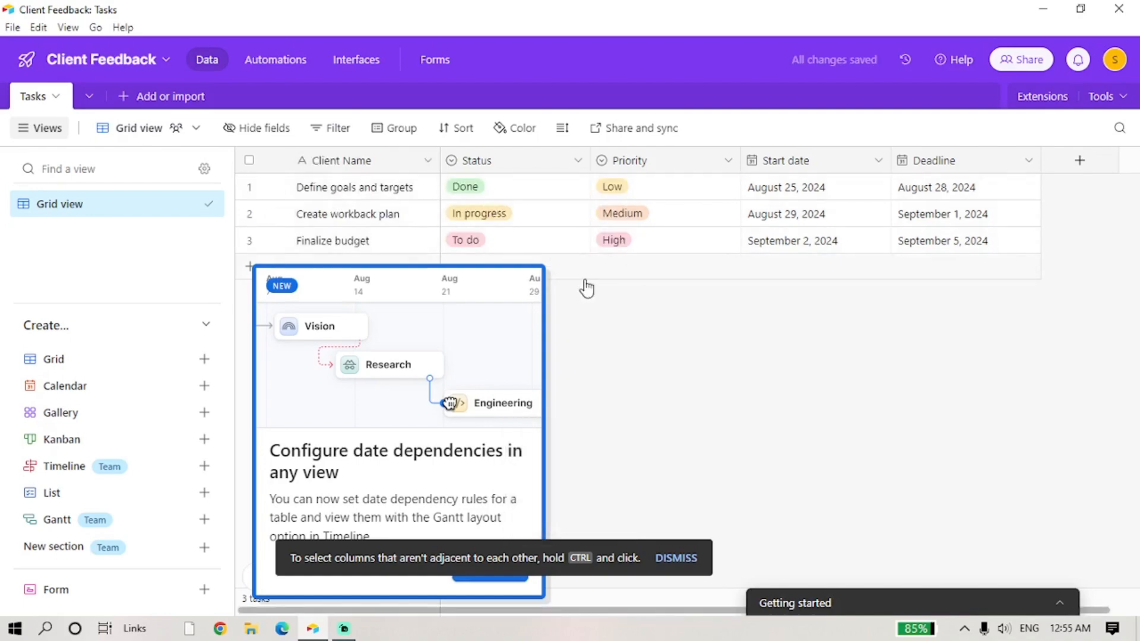
- Rename the Priority field to 'Email'
click(491, 165)
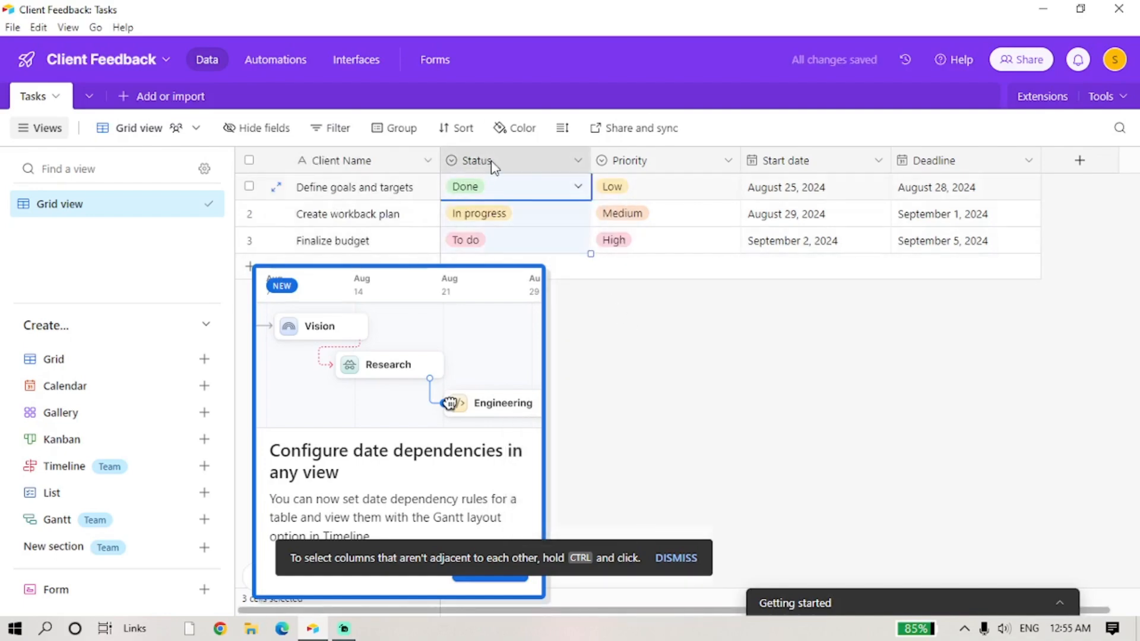
double_click(492, 165)
double_click(628, 164)
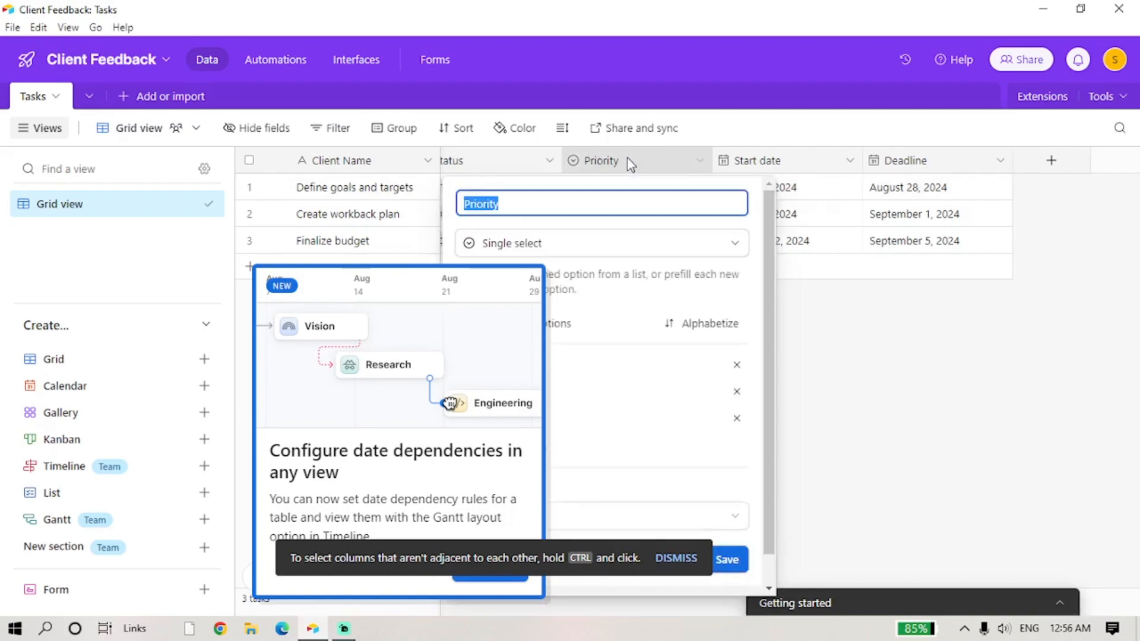
key(Caps_Lock)
text(E)
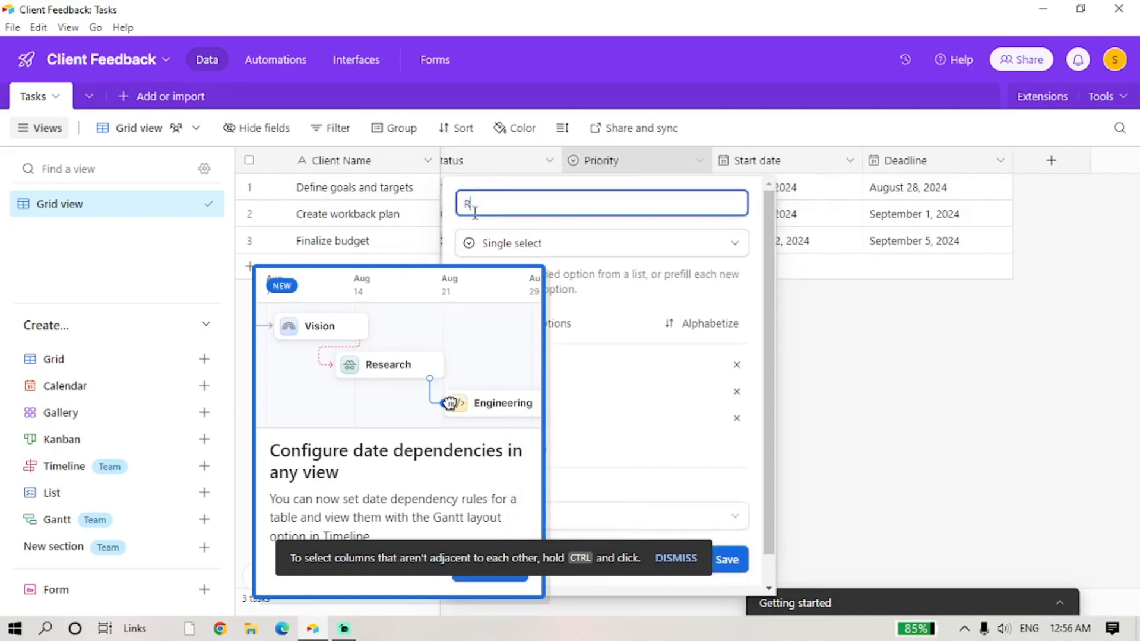
key(Caps_Lock)
text(mail)
key(Return)
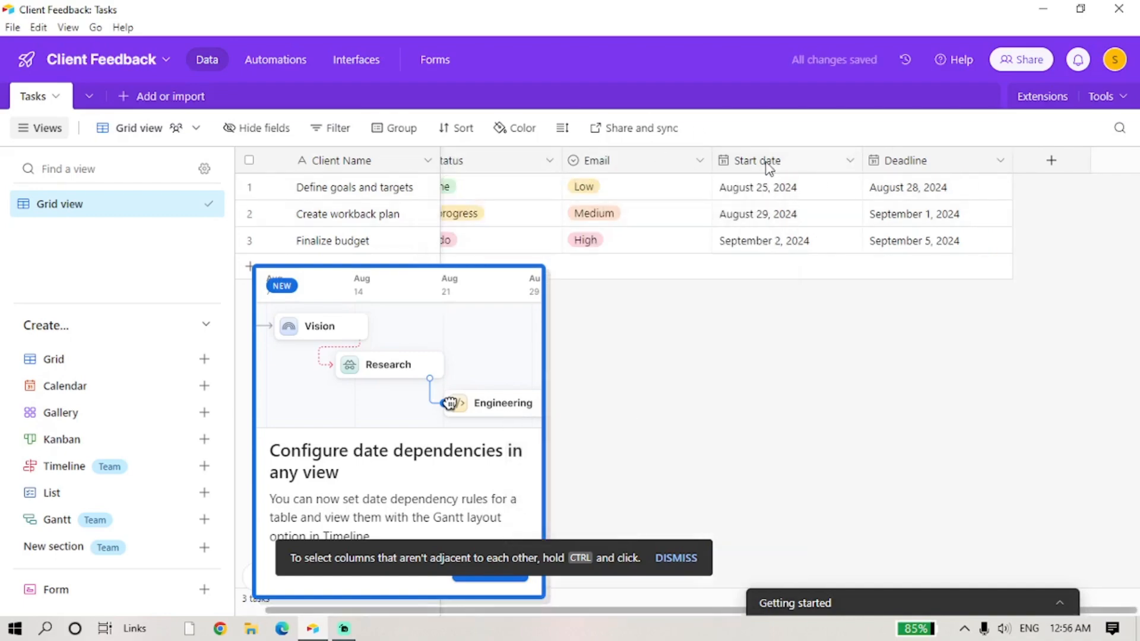
- Rename Start date to 'Project Feedback' and Deadline to 'Rating'
double_click(766, 162)
text(P)
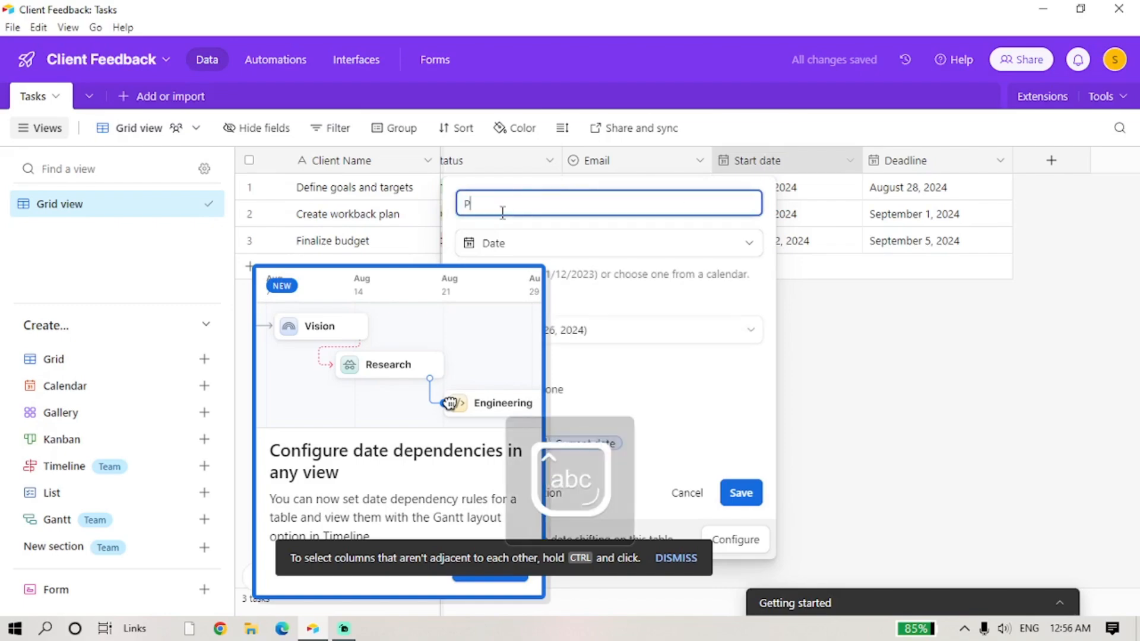
text(roject Eeedback)
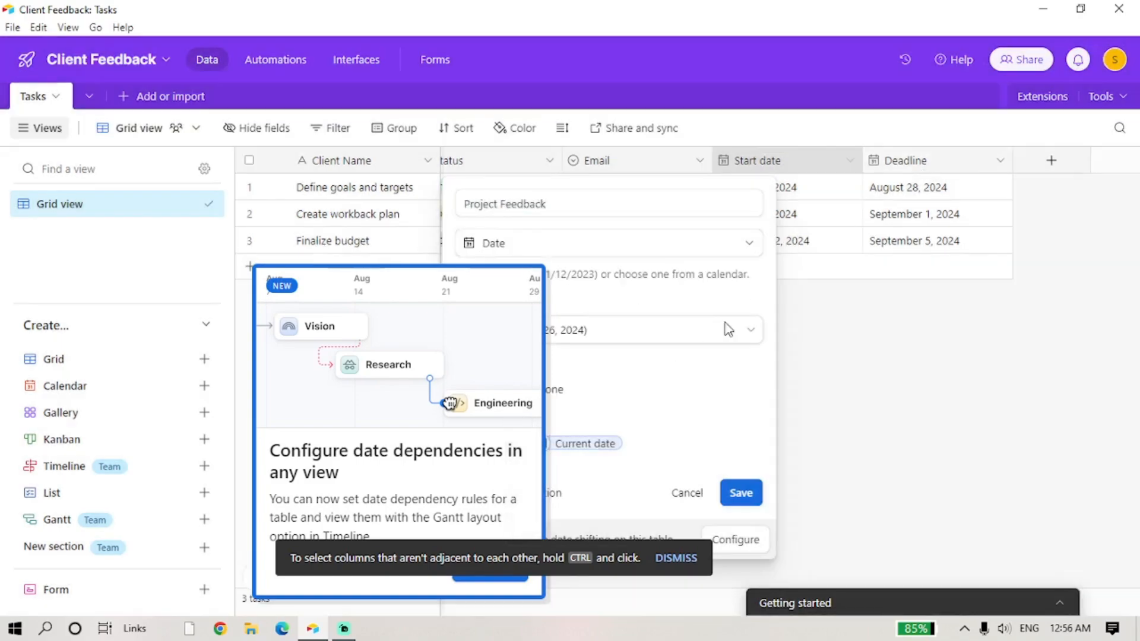
click(741, 494)
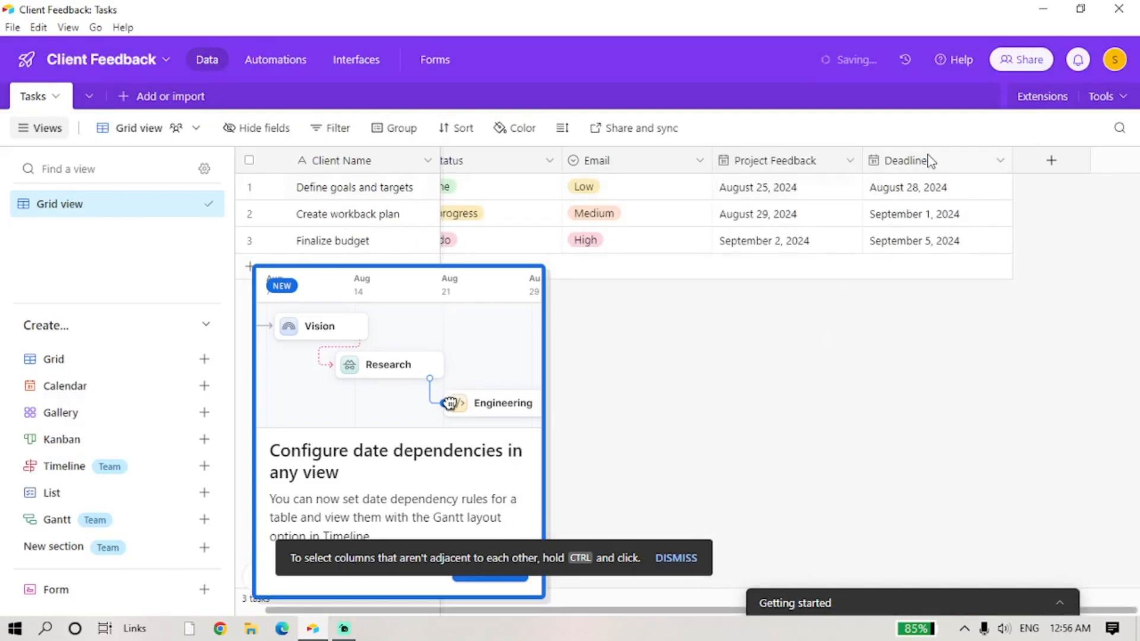
double_click(926, 160)
key(Caps_Lock)
text(Rating)
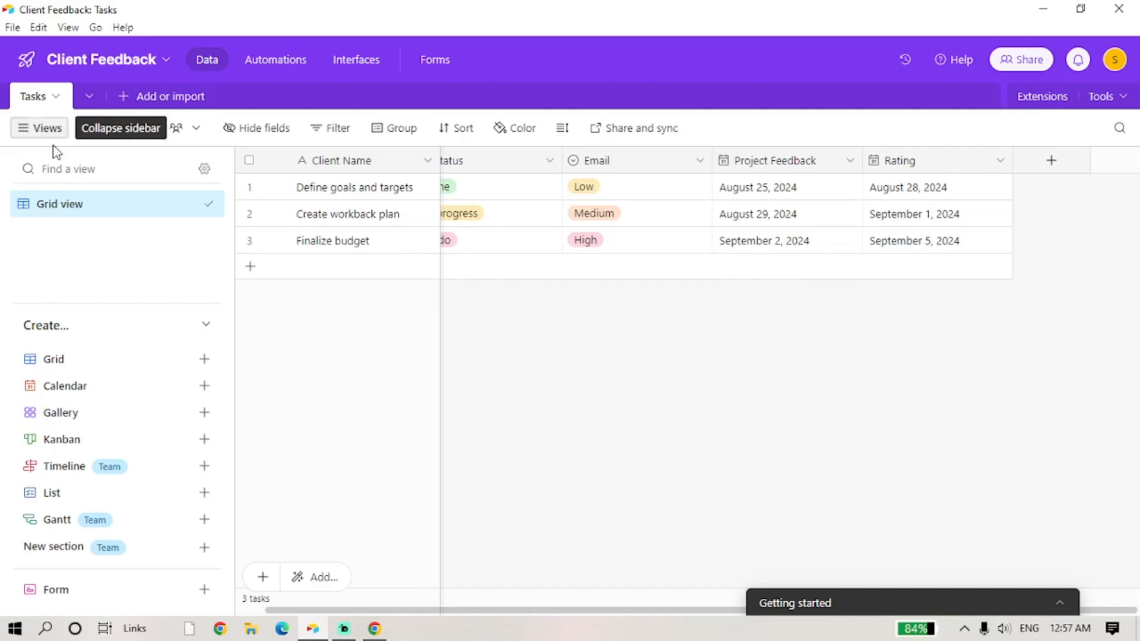
- Create a classic Form view for the Tasks table
click(67, 602)
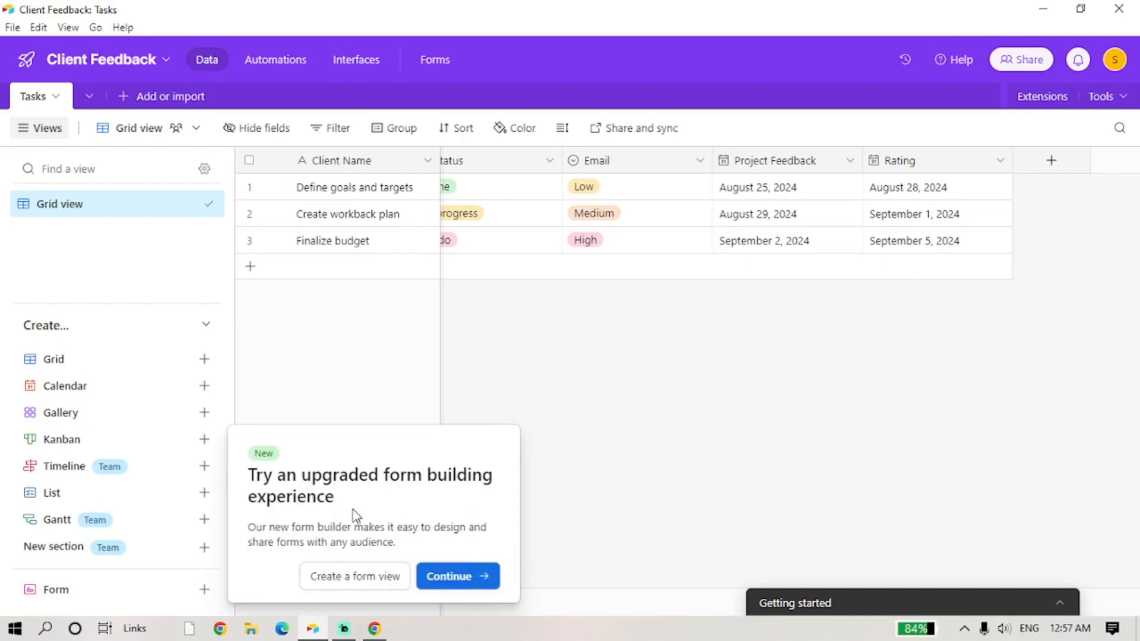
click(363, 582)
click(474, 575)
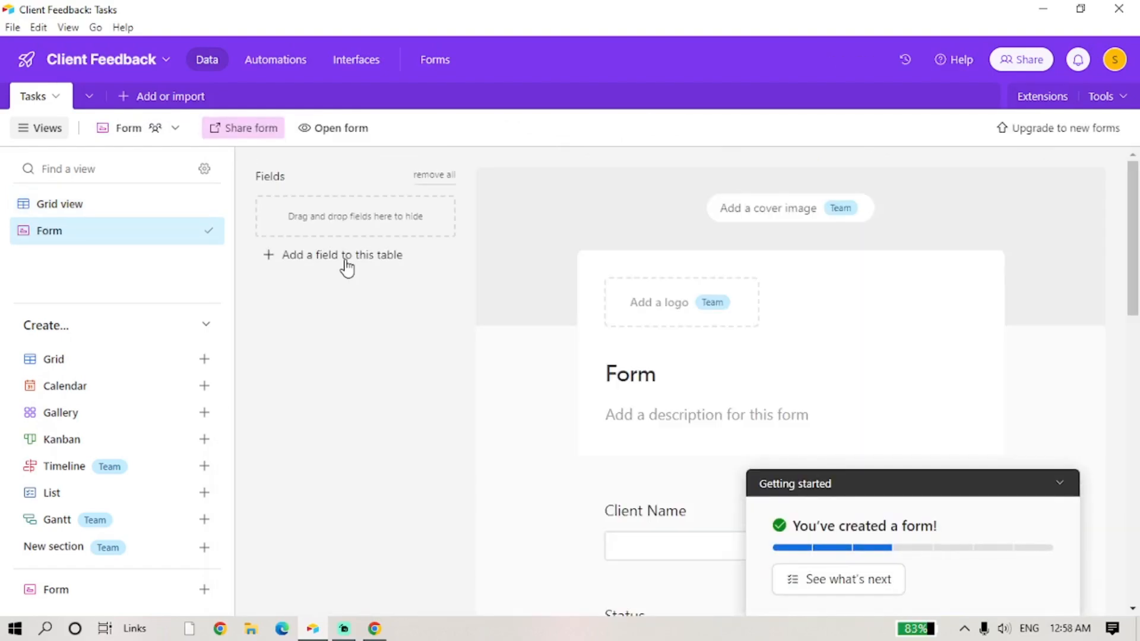
scroll(683, 472, down, 4)
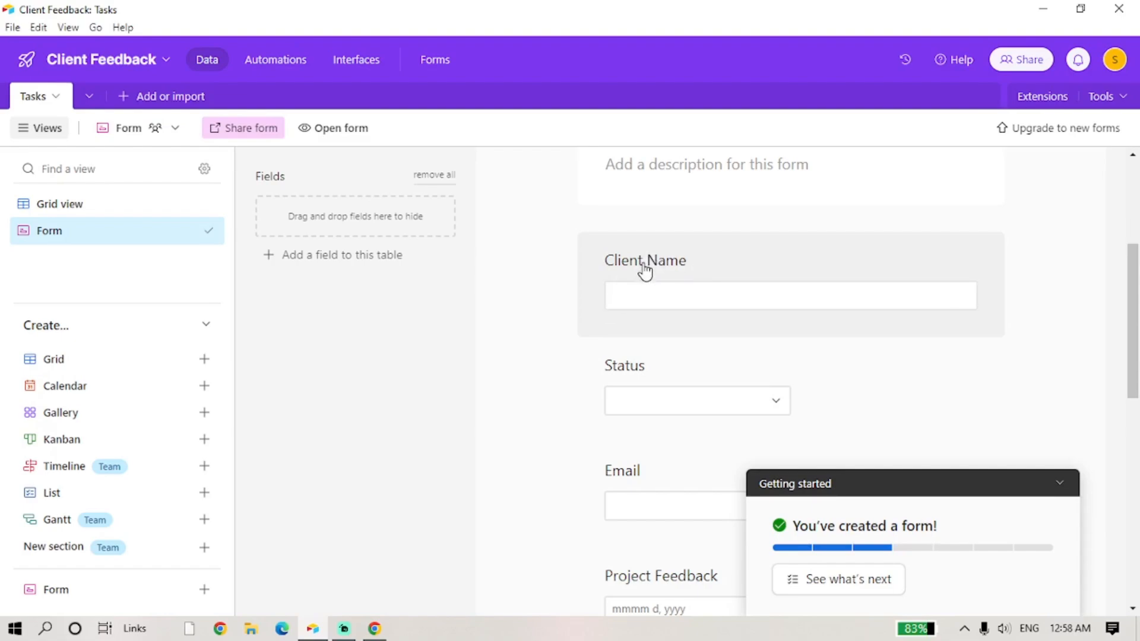
- Remove the Client Name question from the form
drag(644, 269, 355, 219)
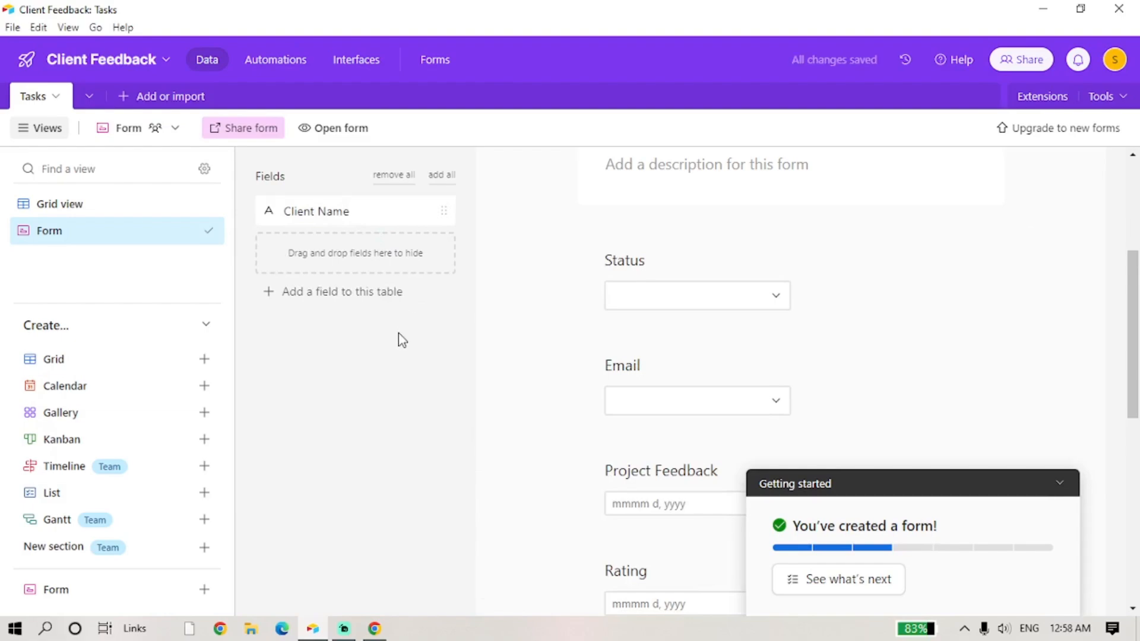
scroll(711, 363, up, 4)
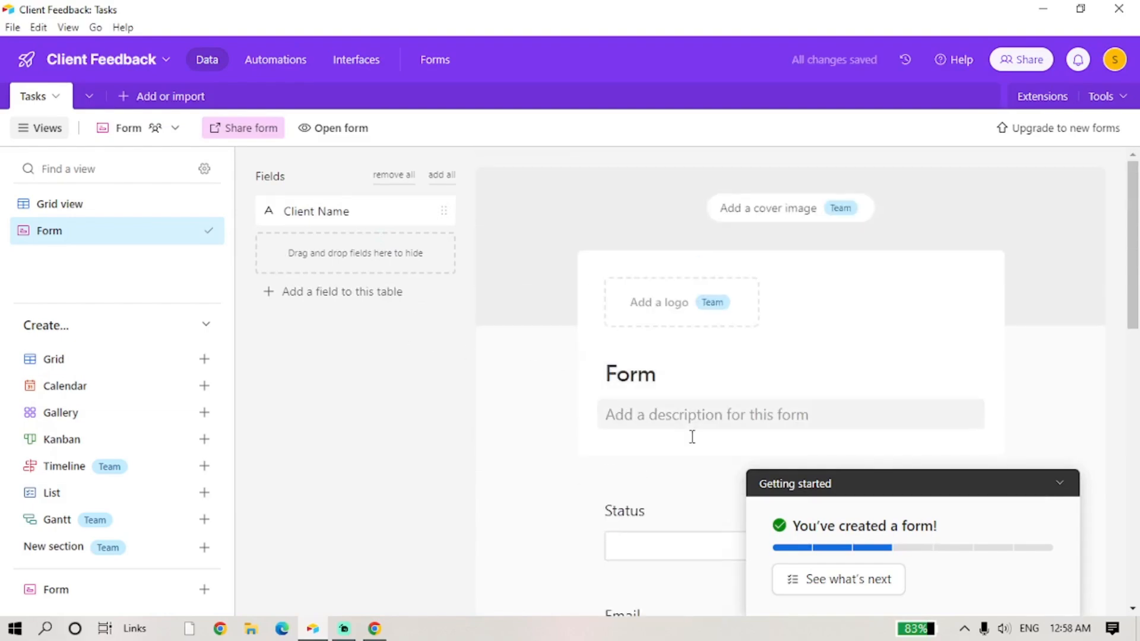
scroll(693, 437, down, 3)
scroll(693, 458, up, 3)
scroll(692, 461, down, 6)
scroll(694, 461, down, 5)
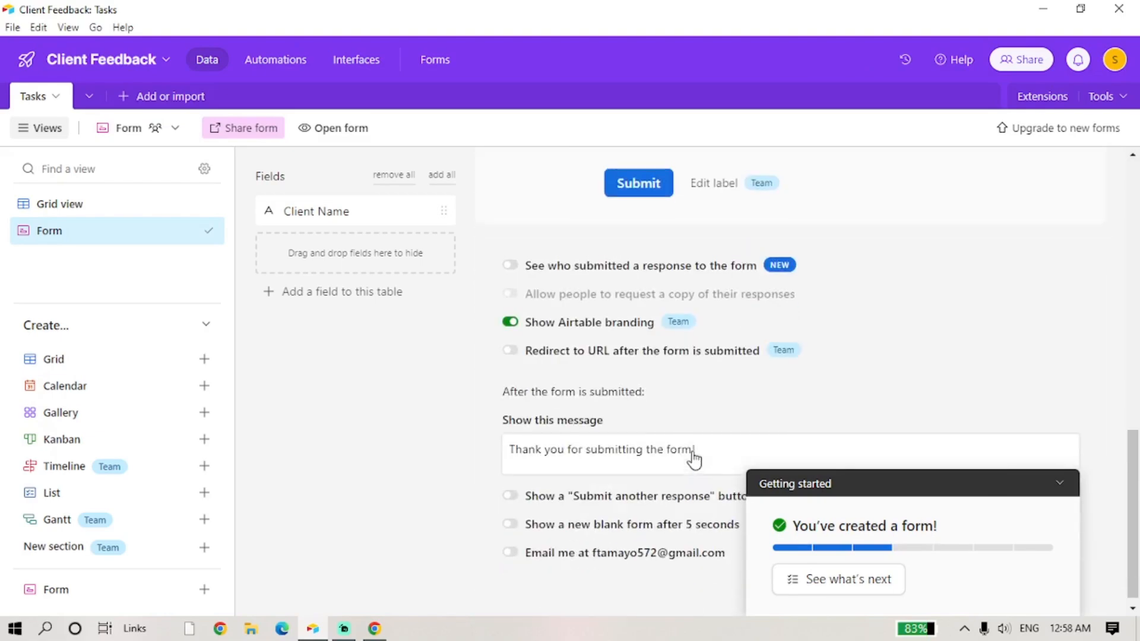
scroll(695, 459, up, 10)
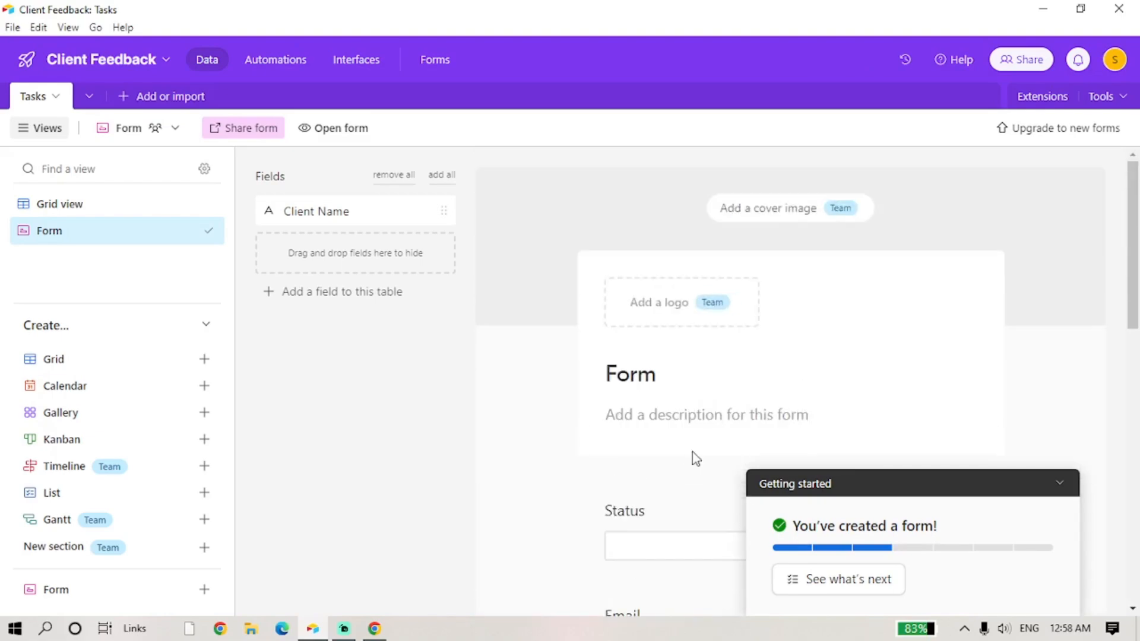
scroll(693, 455, down, 3)
click(1060, 484)
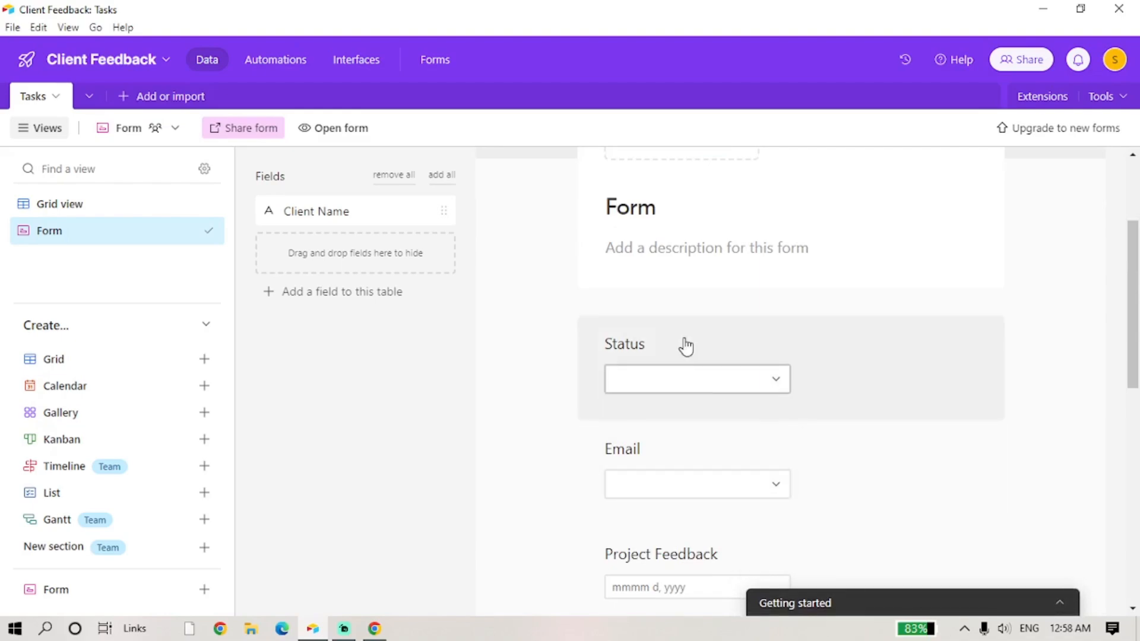
- Hide the Status question and open the Rating question's settings
drag(674, 339, 407, 285)
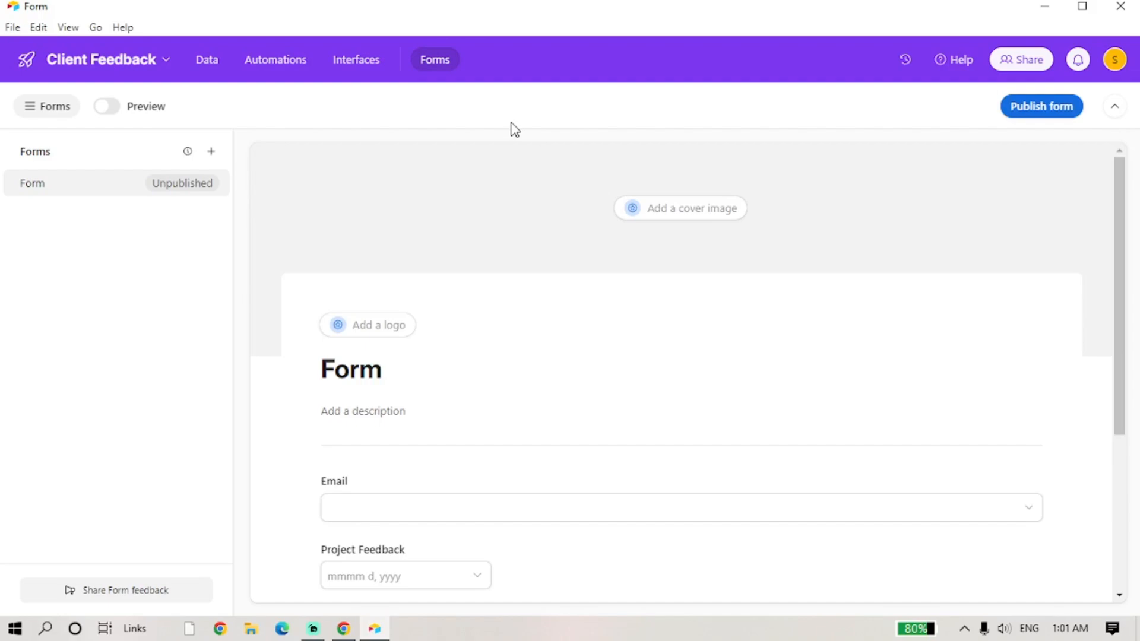
scroll(426, 292, down, 5)
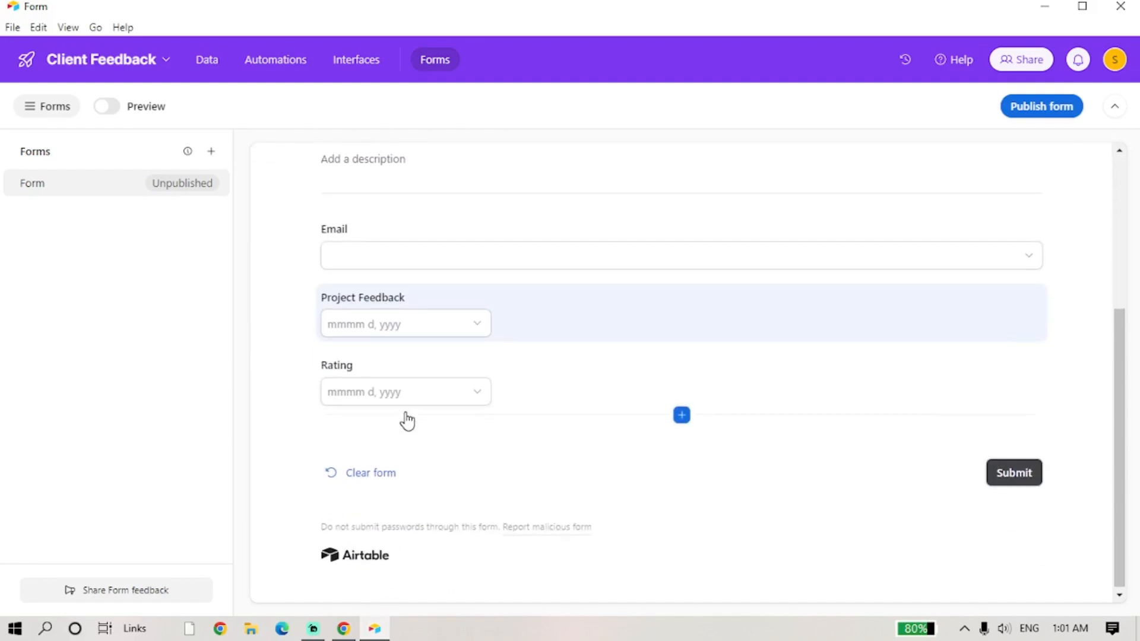
click(439, 374)
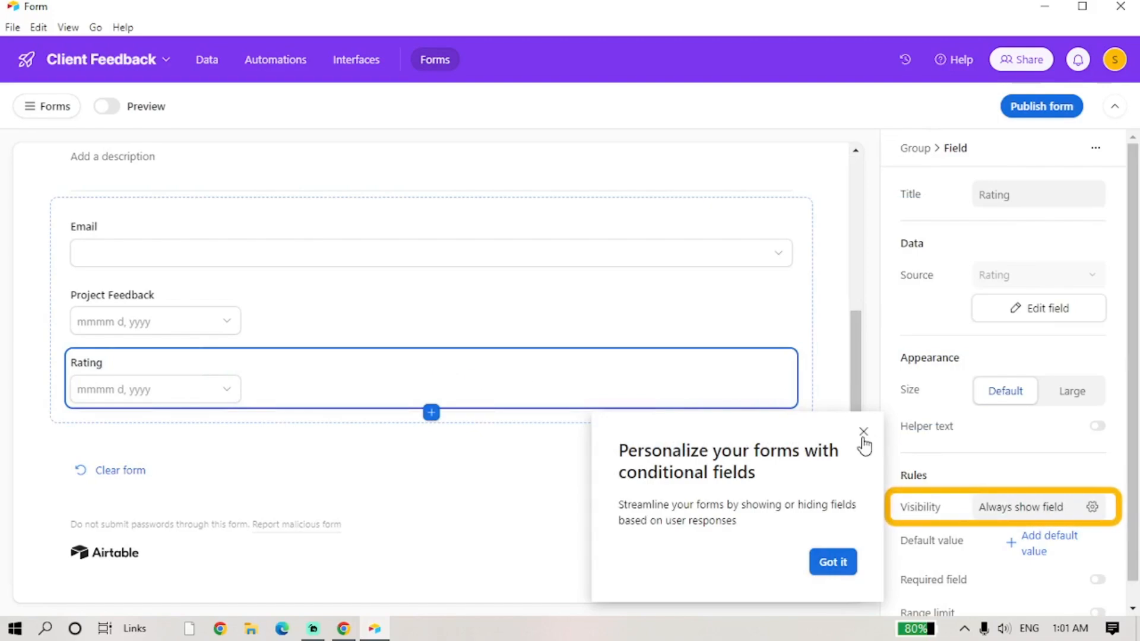
click(837, 564)
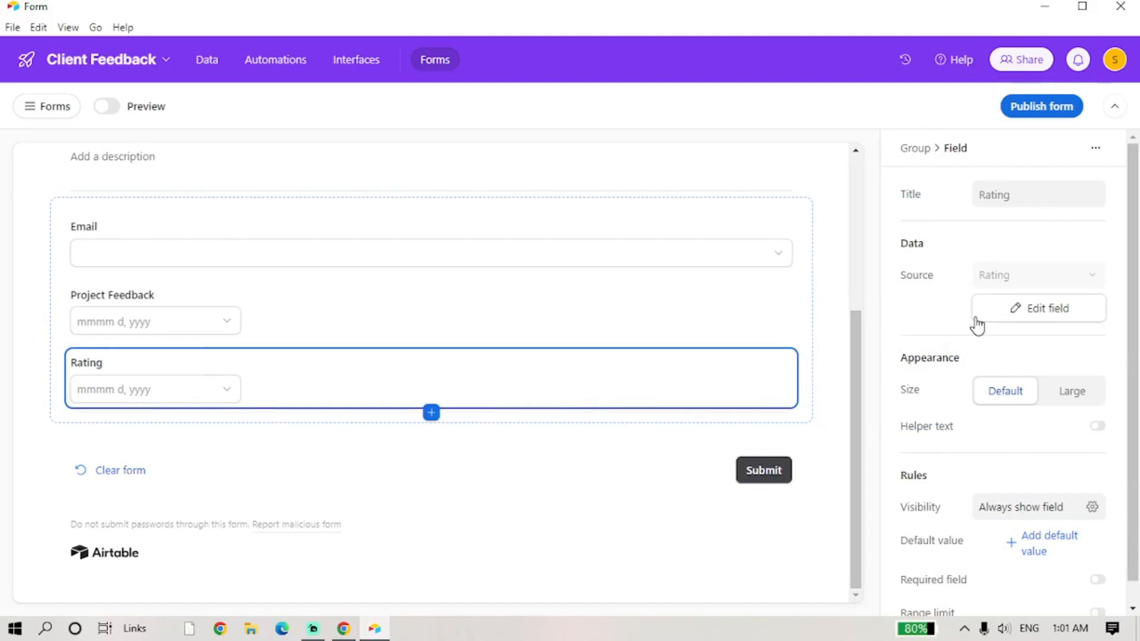
- Look over the Rating question's extra options without changing anything
scroll(977, 325, down, 1)
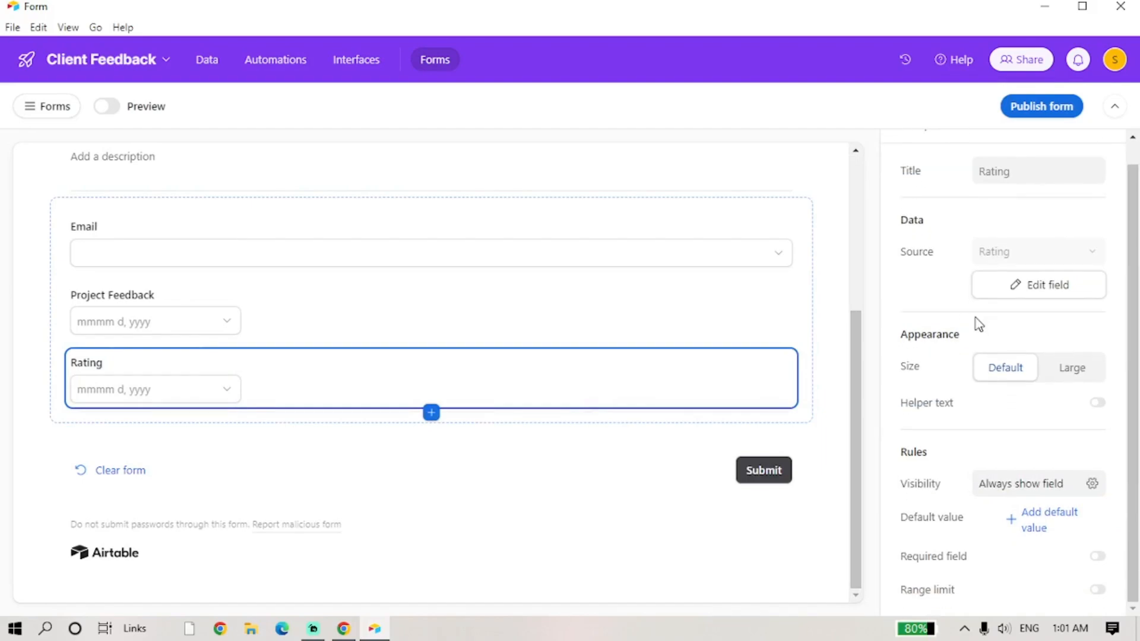
scroll(1008, 422, up, 1)
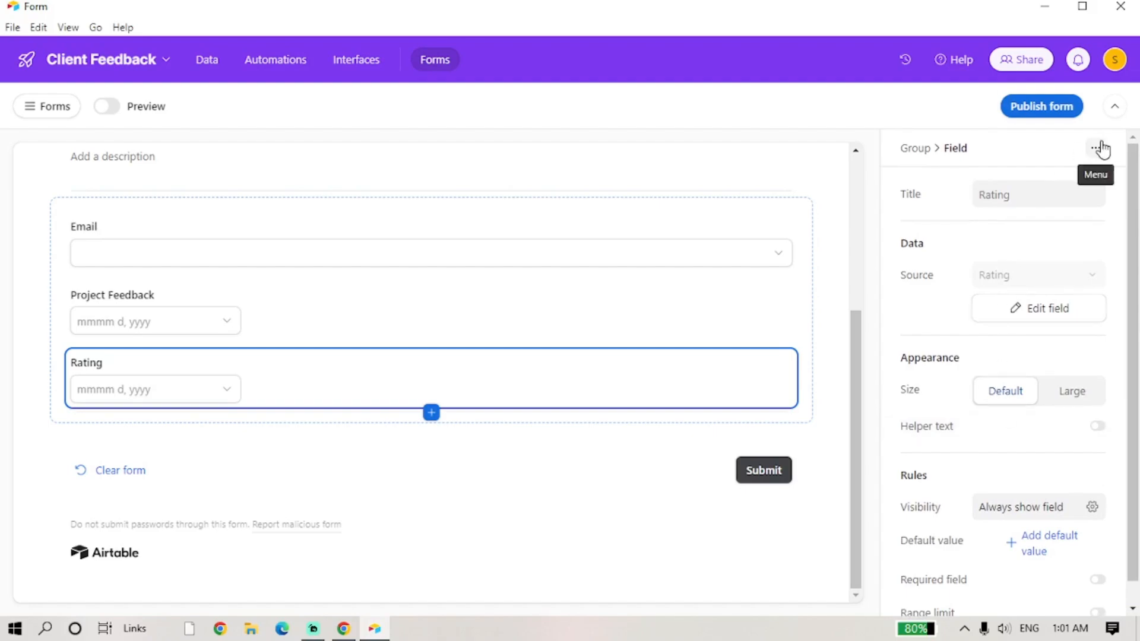
click(1100, 149)
click(1100, 148)
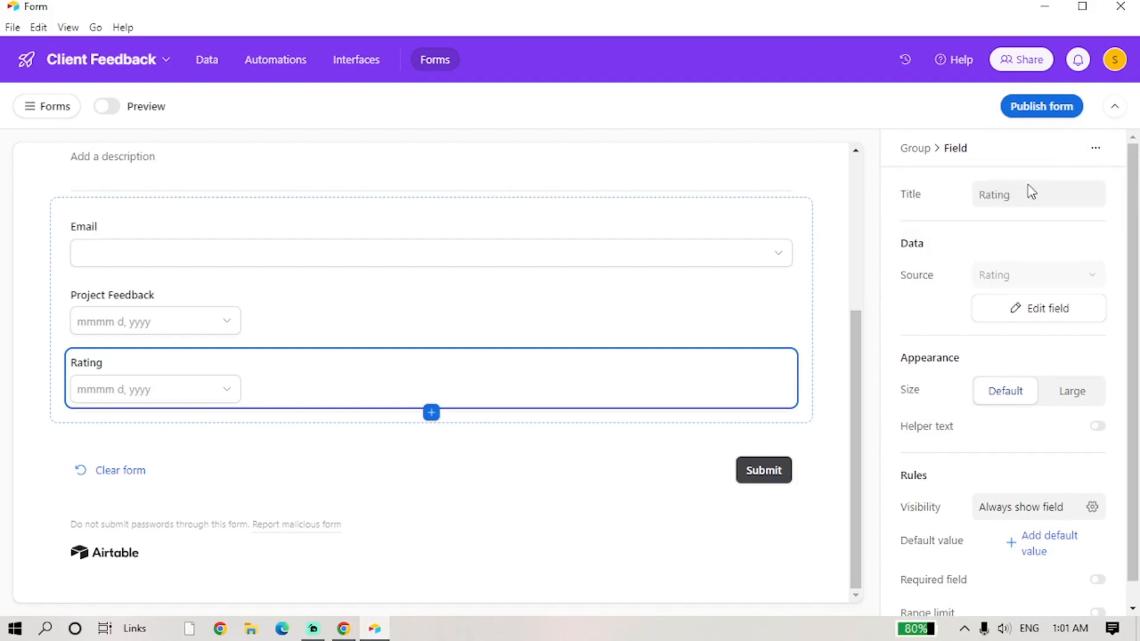
scroll(914, 357, down, 1)
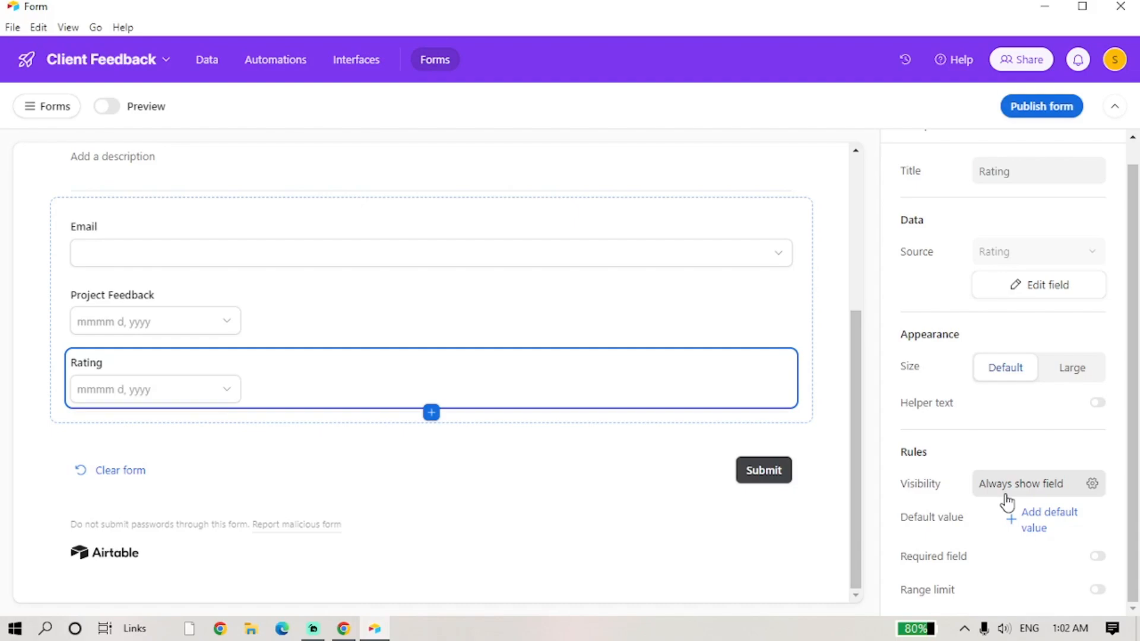
scroll(1008, 502, up, 1)
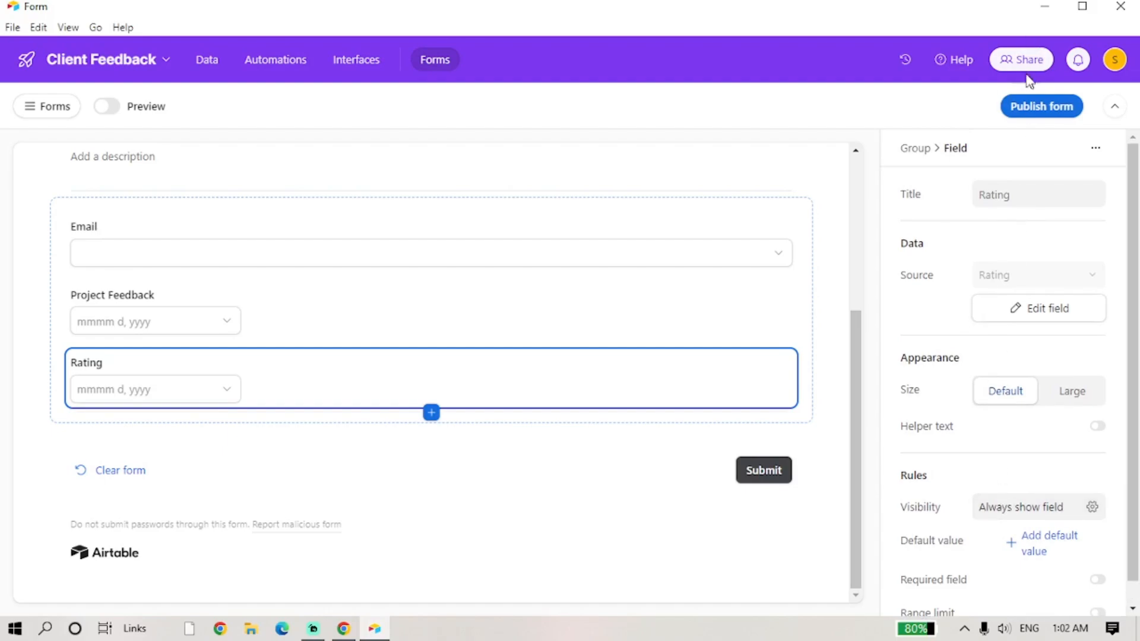
click(1029, 60)
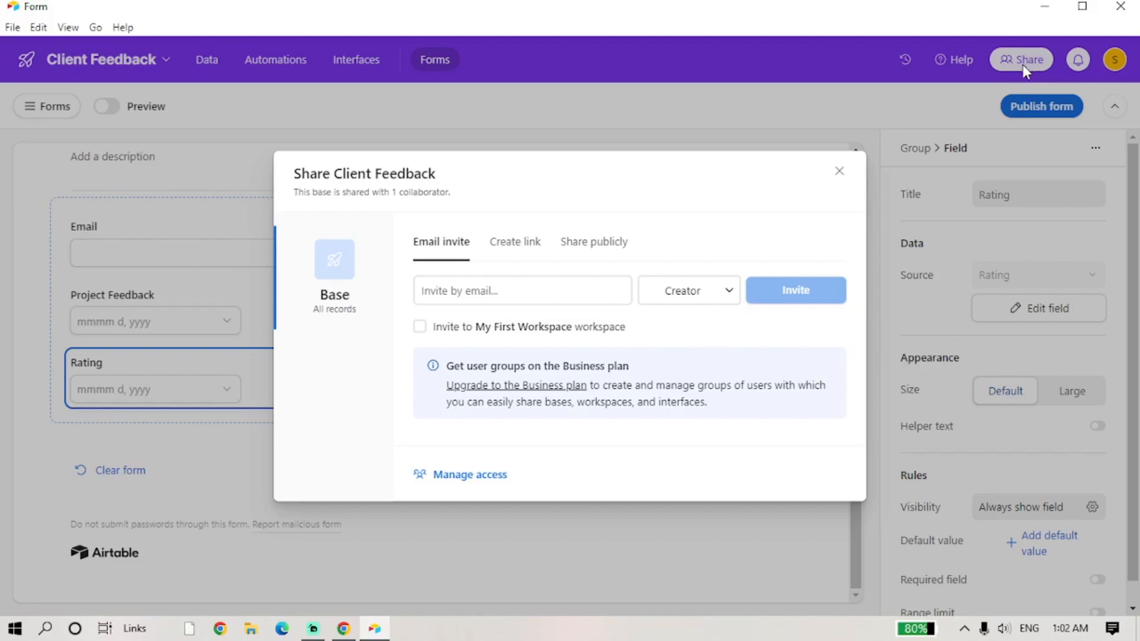
click(840, 172)
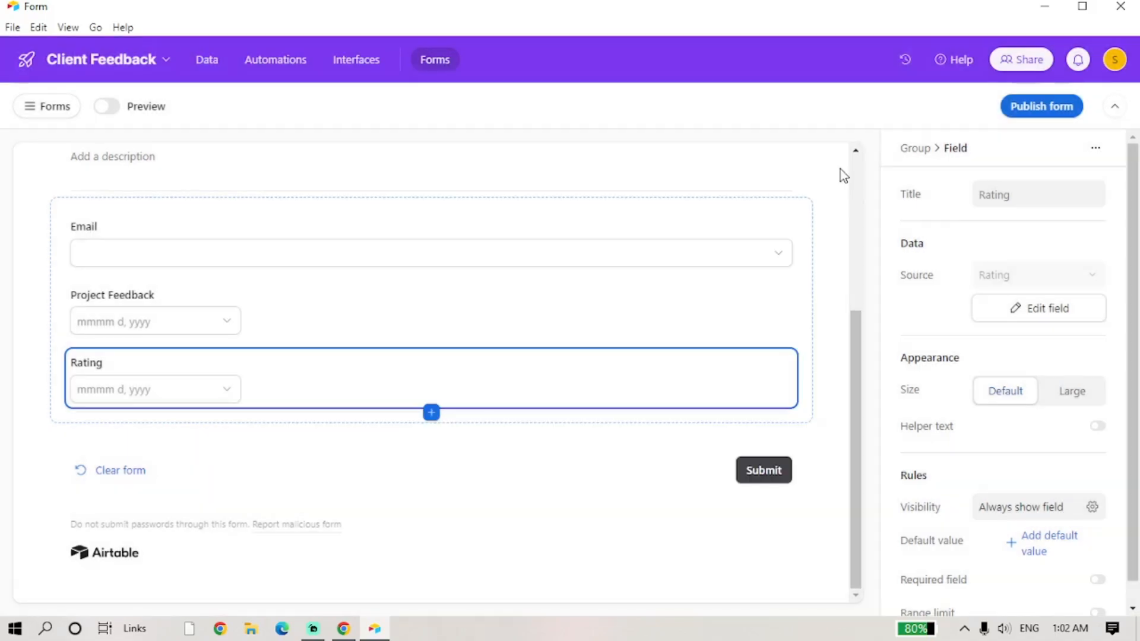
- Go from the Forms list back to the Tasks table's Form view in Data
click(50, 110)
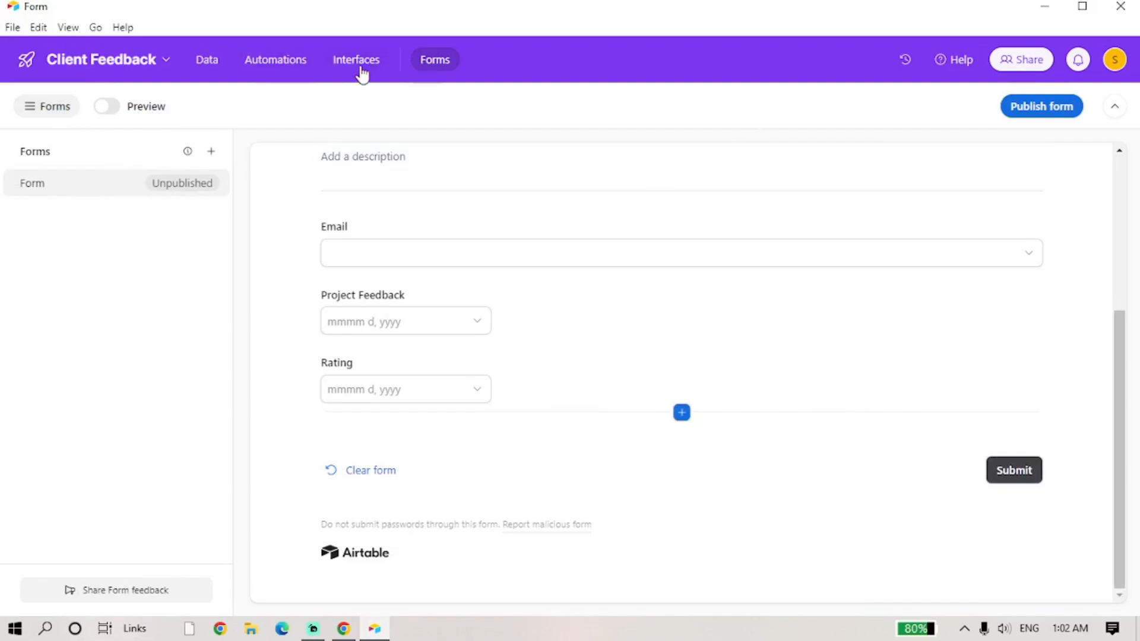
click(117, 62)
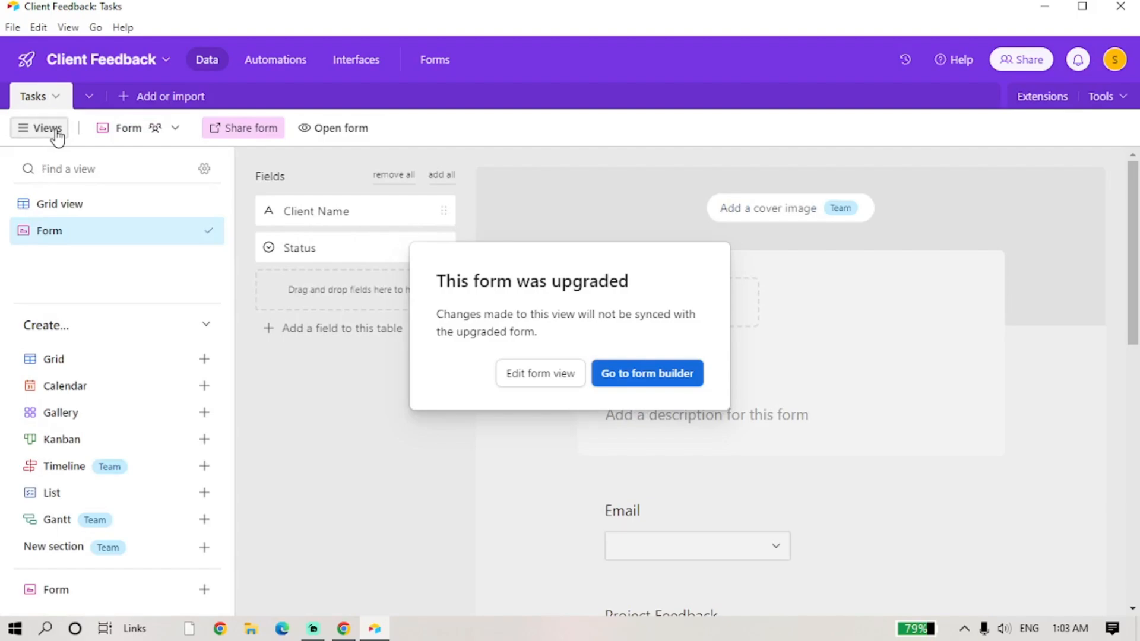
click(69, 28)
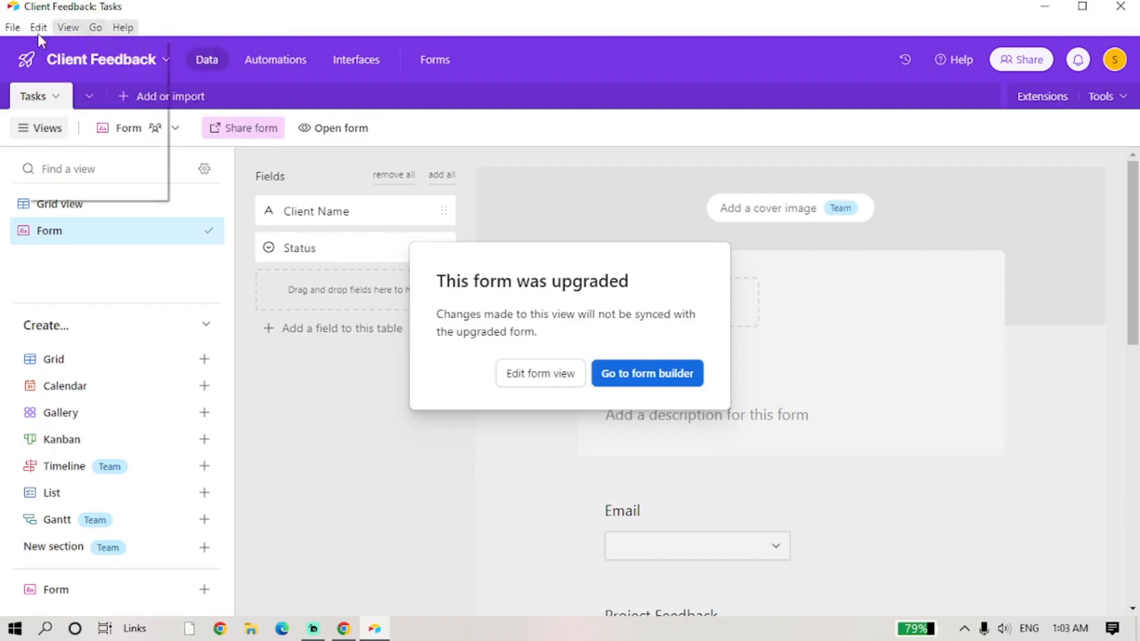
mouse_move(10, 29)
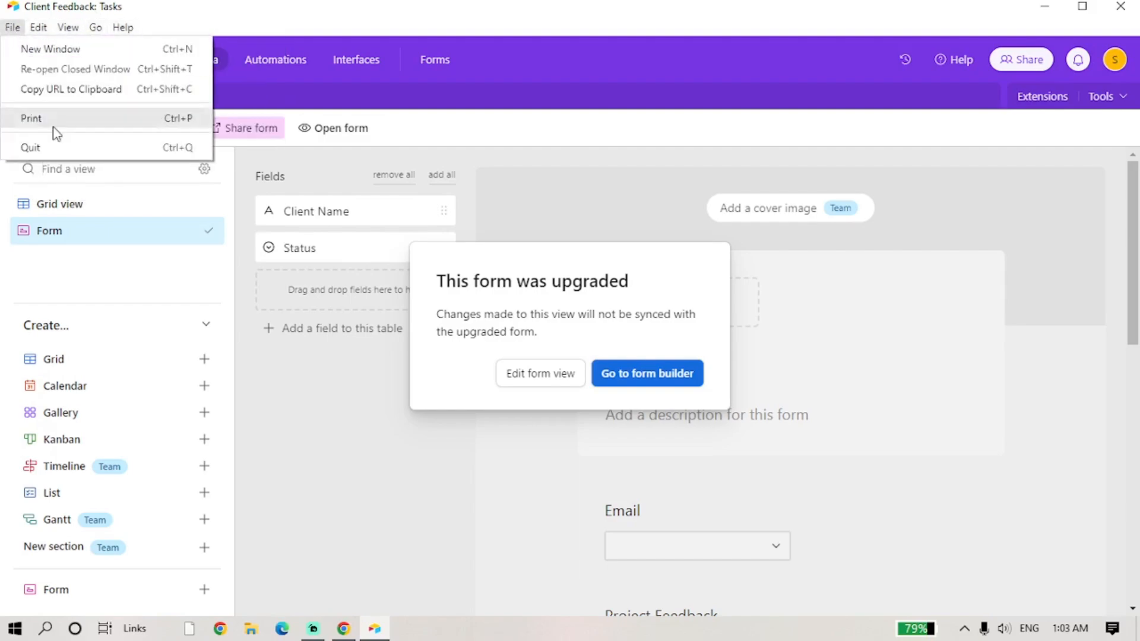
click(145, 281)
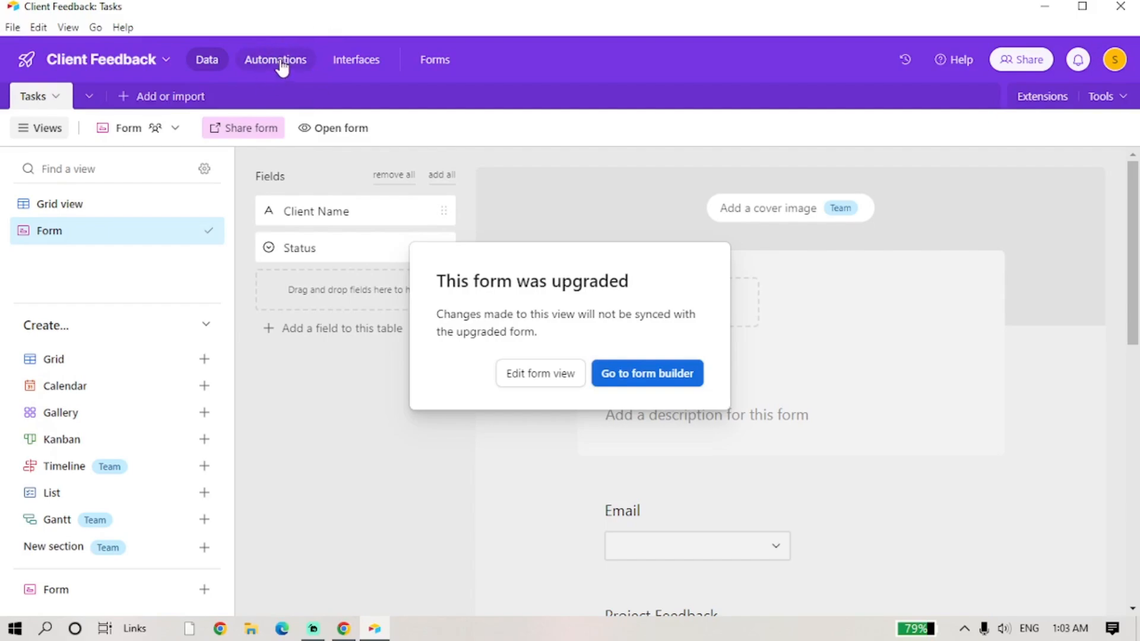
- Create an automation with the trigger 'When a form is submitted'
click(308, 61)
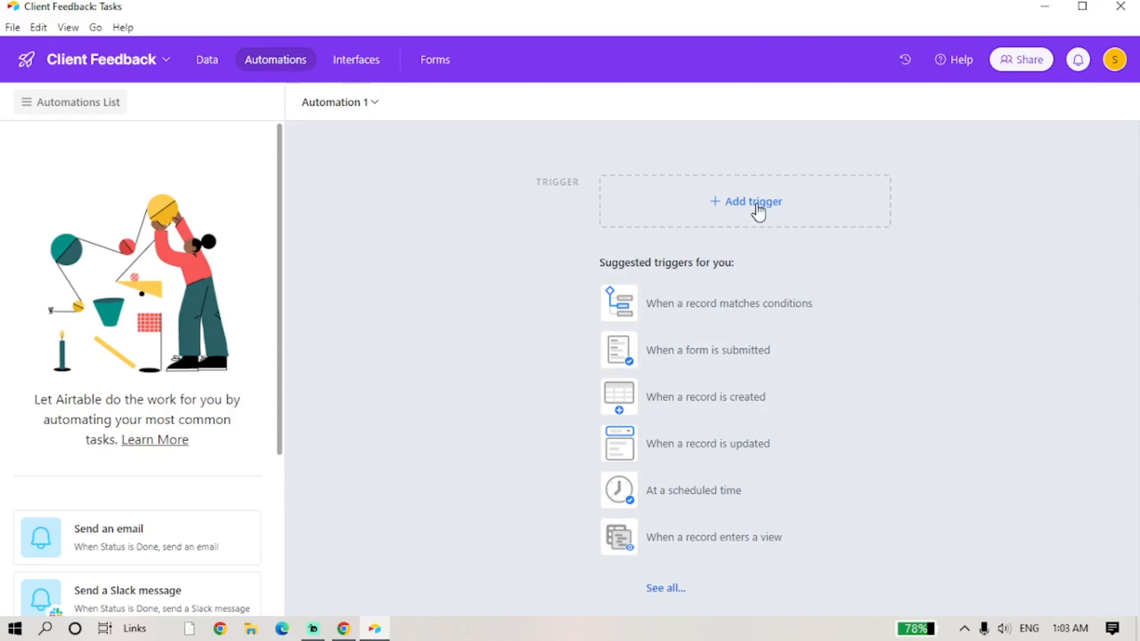
click(619, 350)
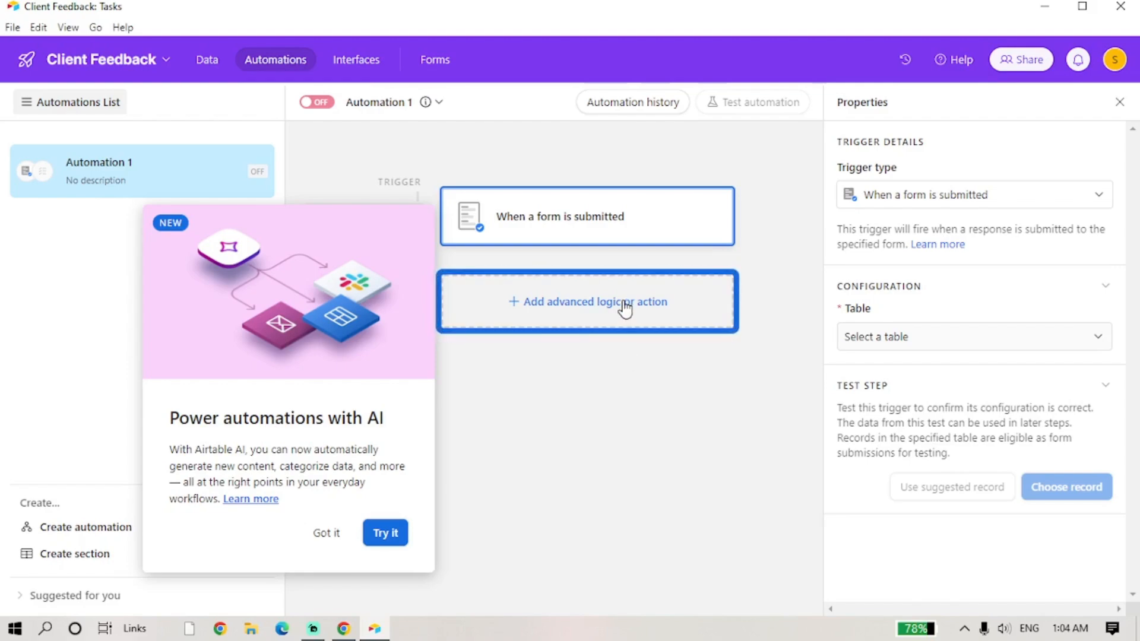
- Add a Send email action after the trigger and focus its To field
click(332, 533)
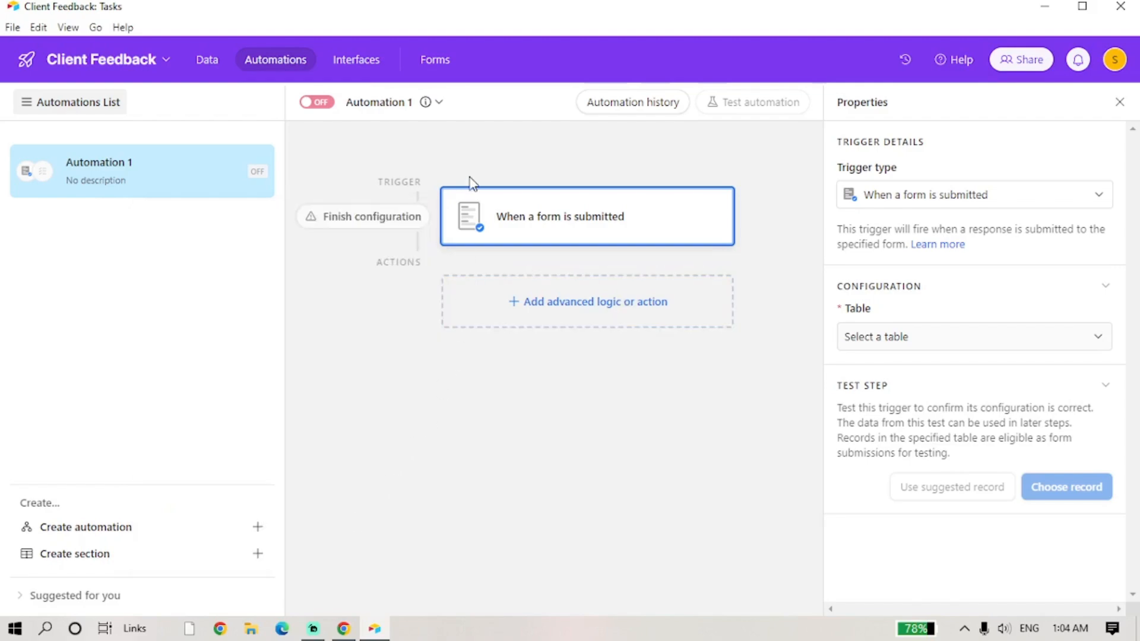
click(531, 311)
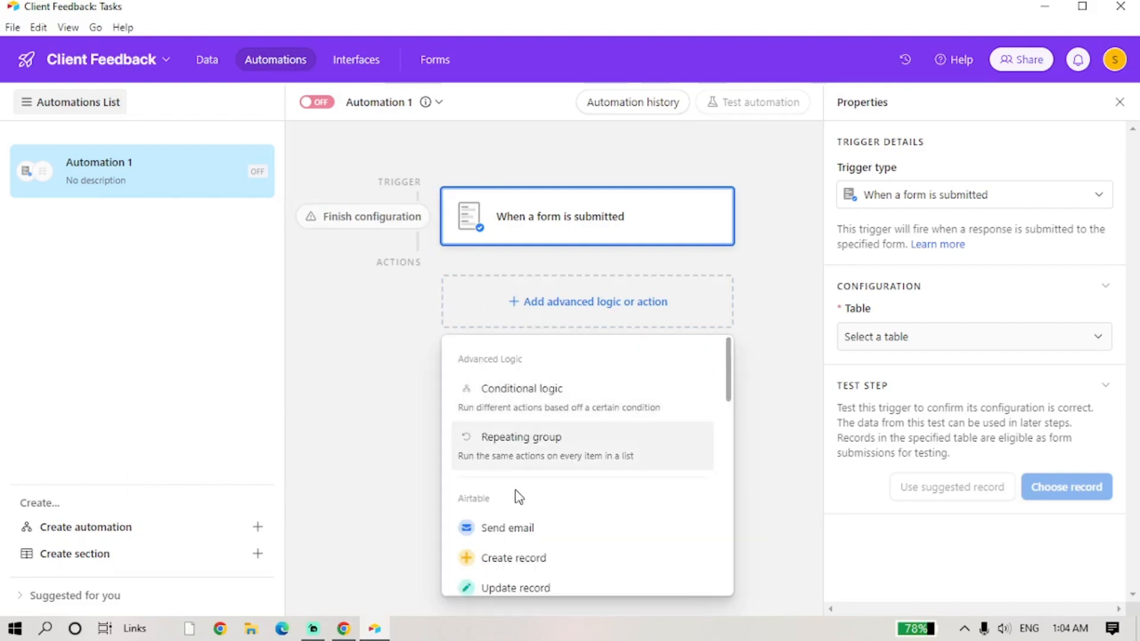
click(534, 517)
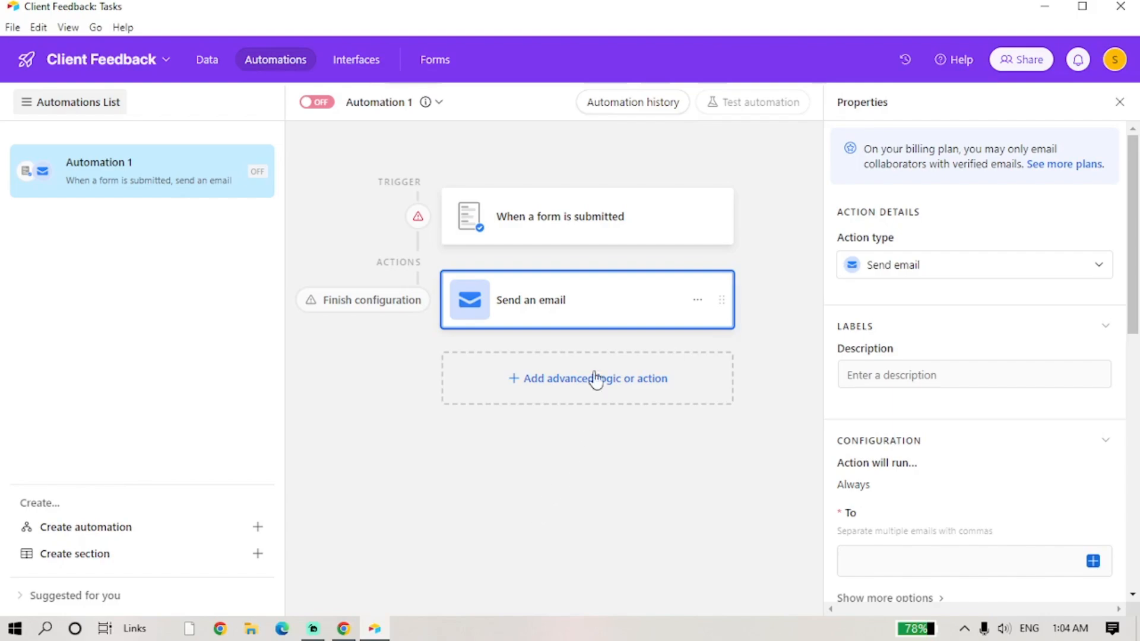
click(353, 304)
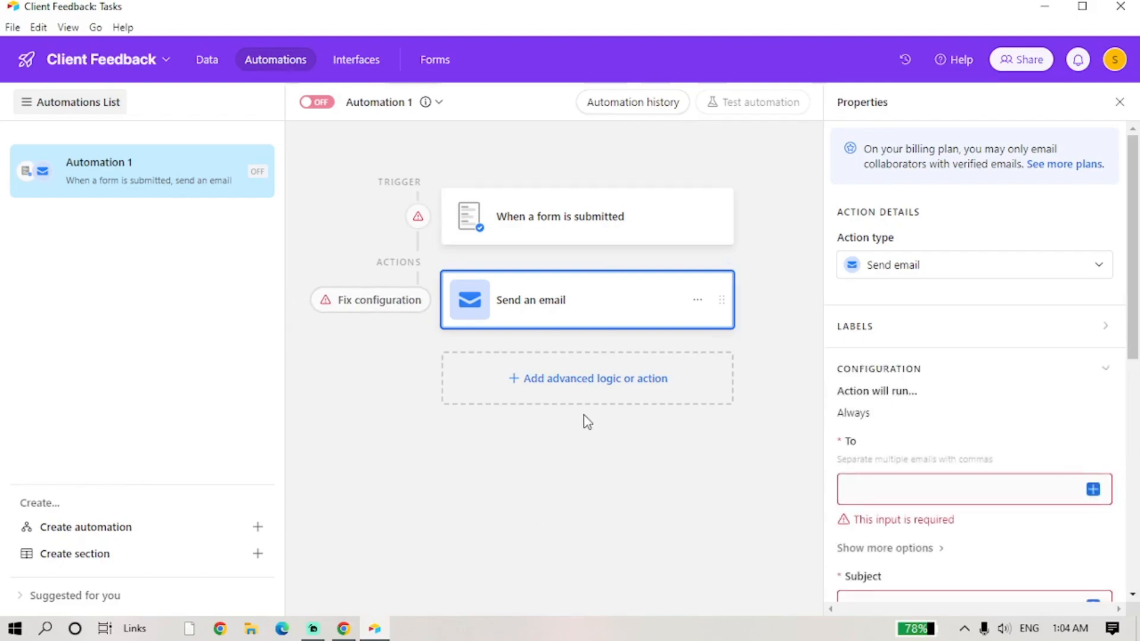
scroll(974, 425, down, 8)
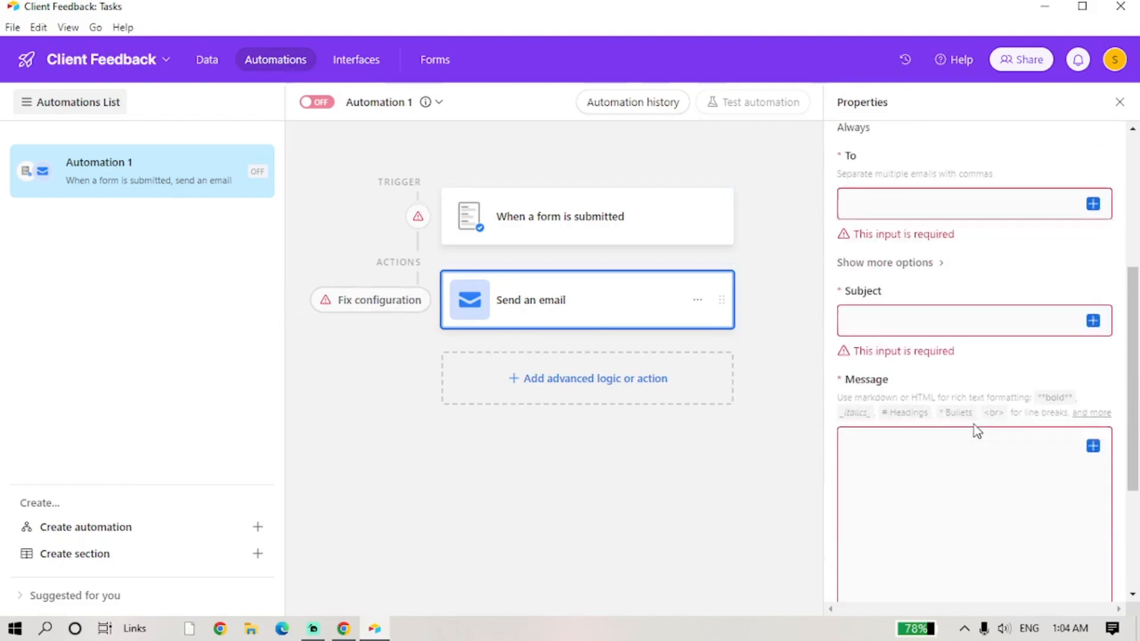
scroll(936, 426, up, 5)
click(920, 330)
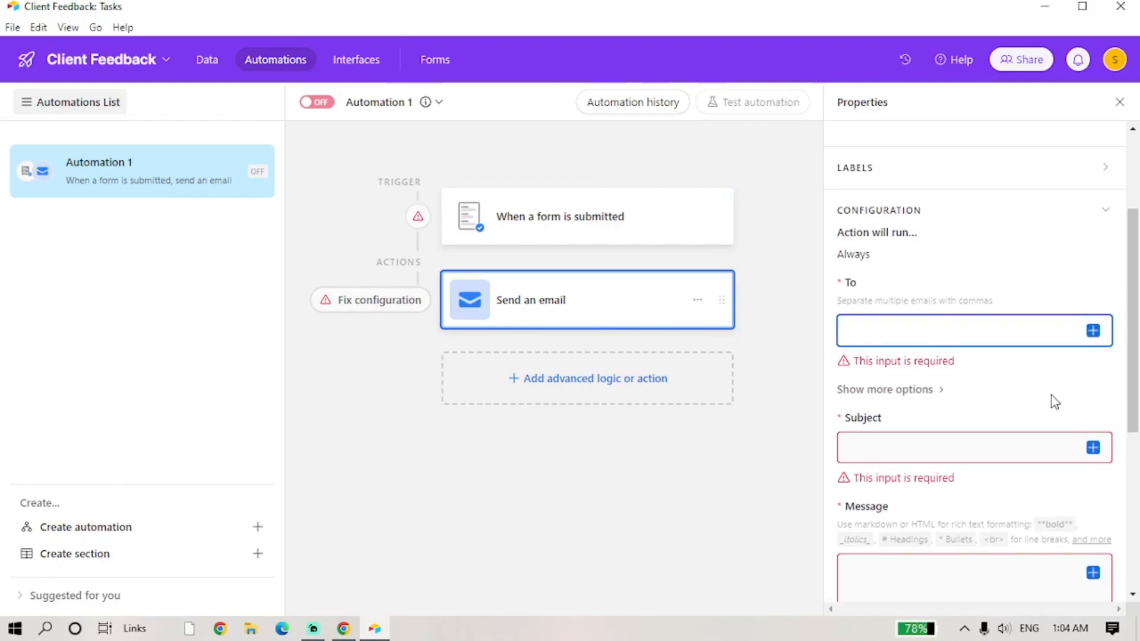
click(1093, 331)
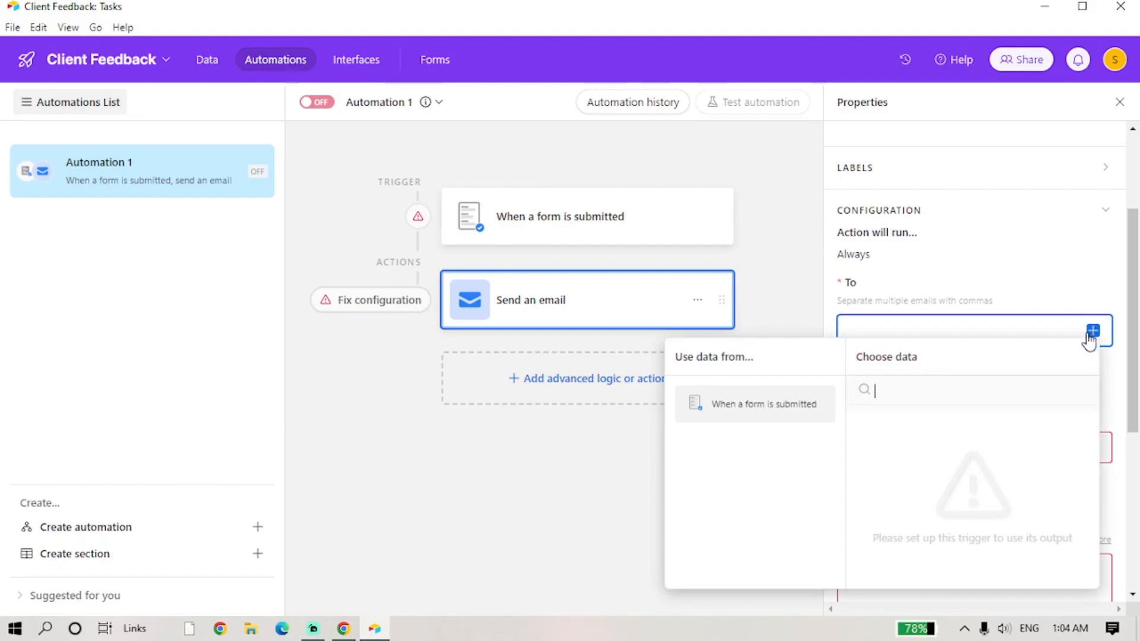
- Enter the recipient's Gmail address in the To field
click(942, 322)
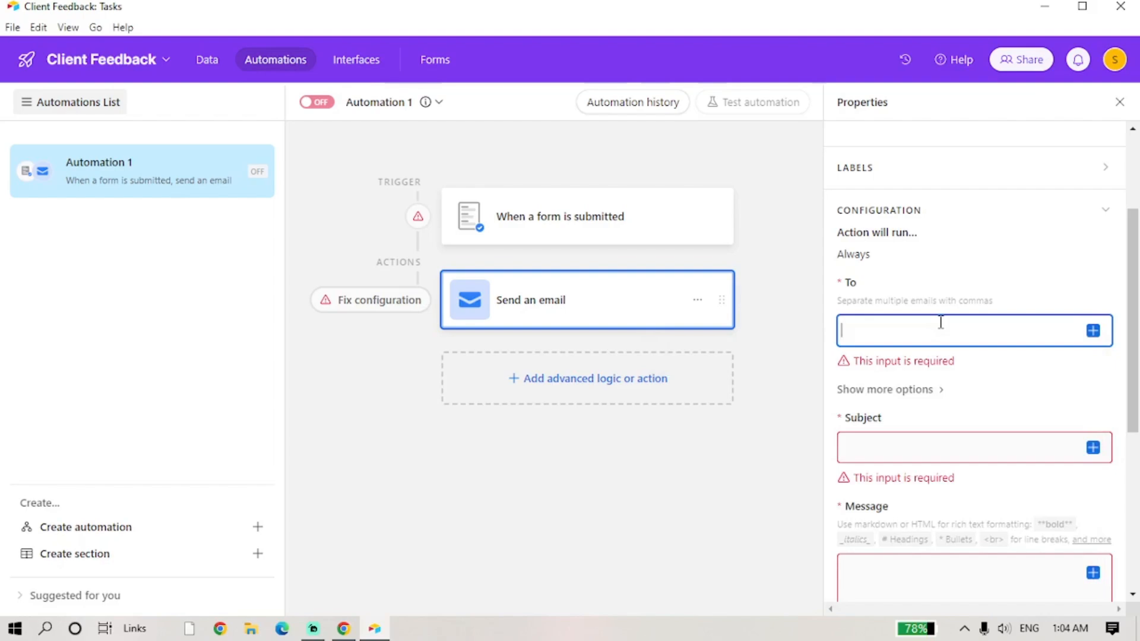
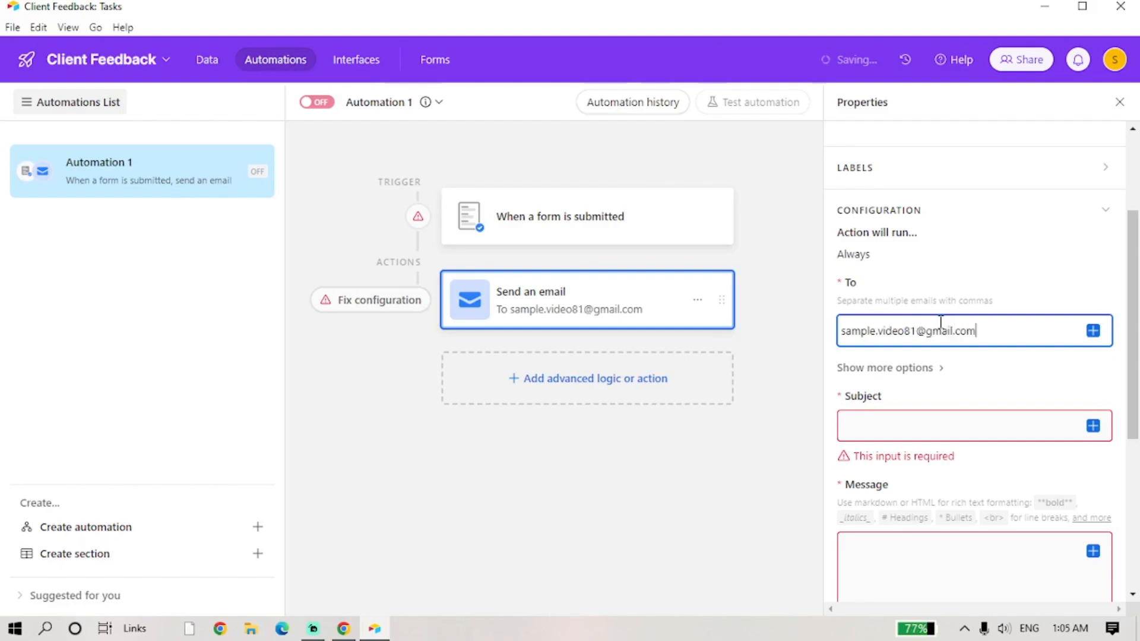
scroll(903, 412, down, 2)
- Set the email subject to 'Form'
click(891, 351)
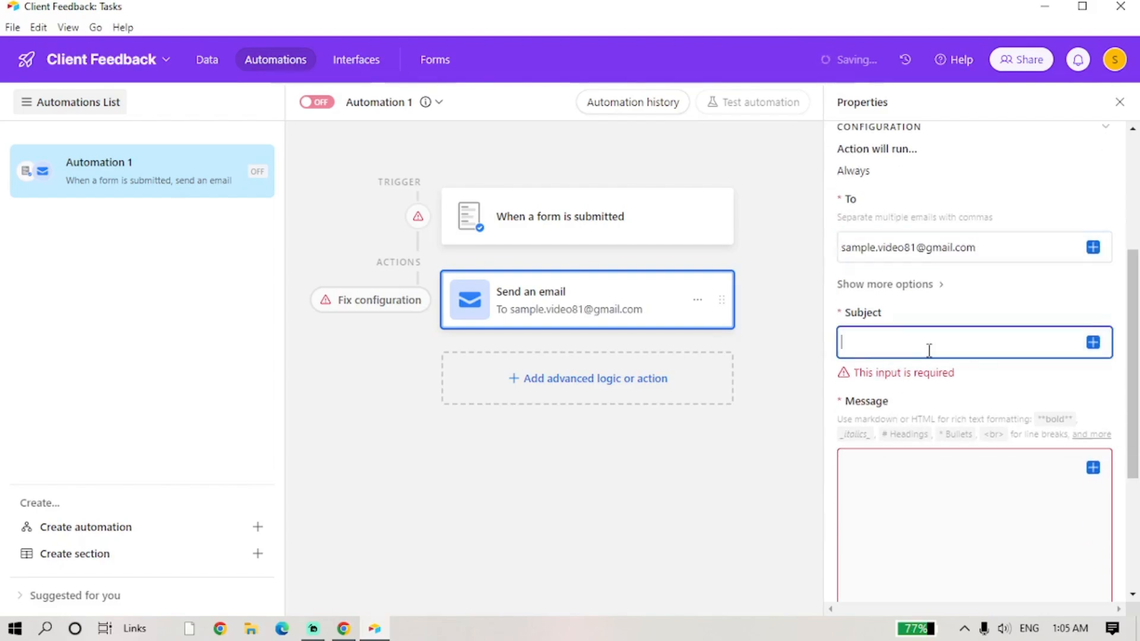
text(Thank y)
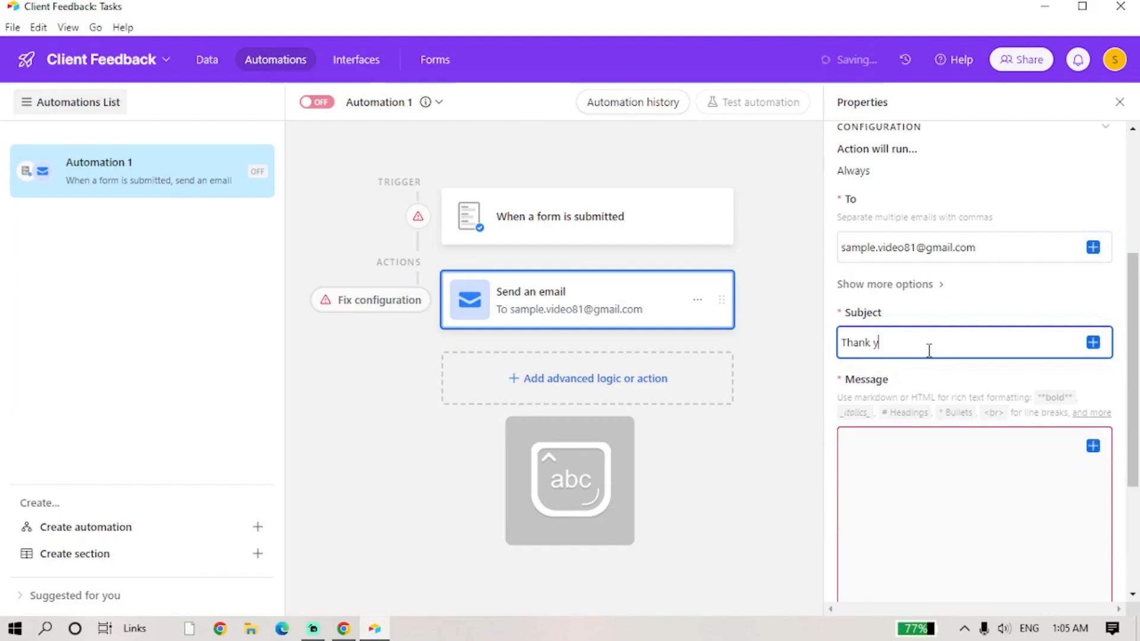
text(ou for s)
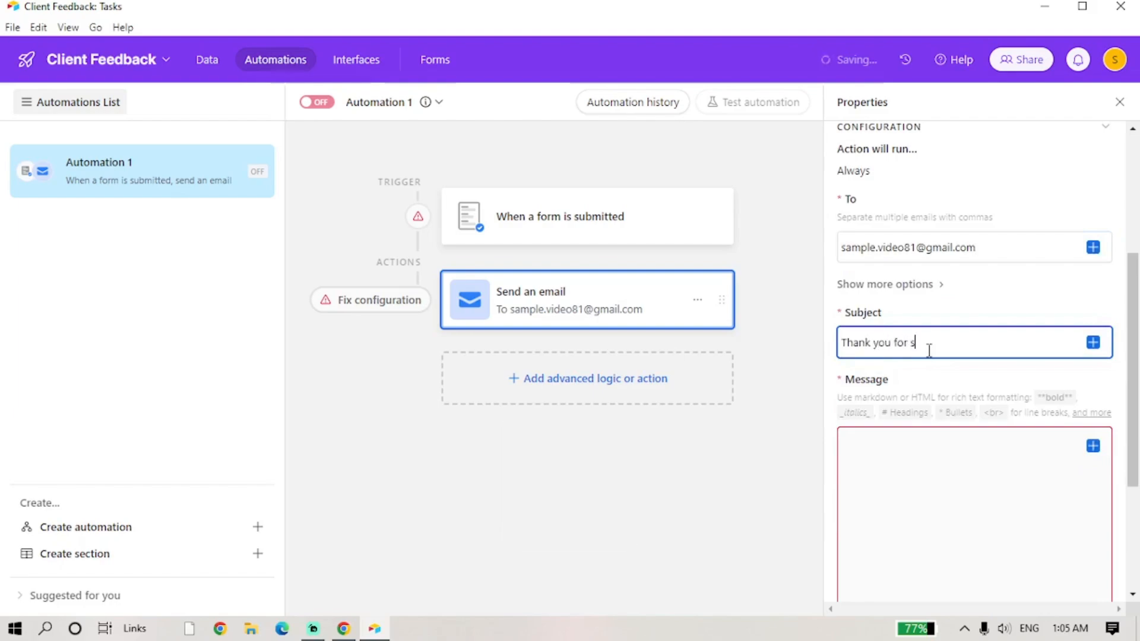
text(ubmitting a form.)
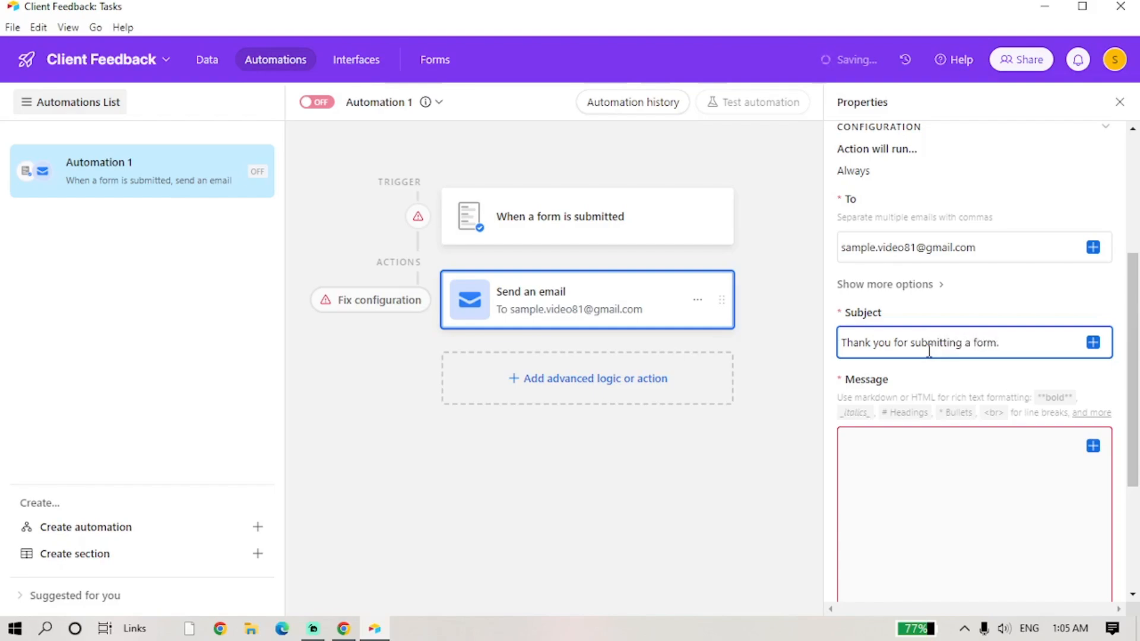
scroll(927, 344, down, 3)
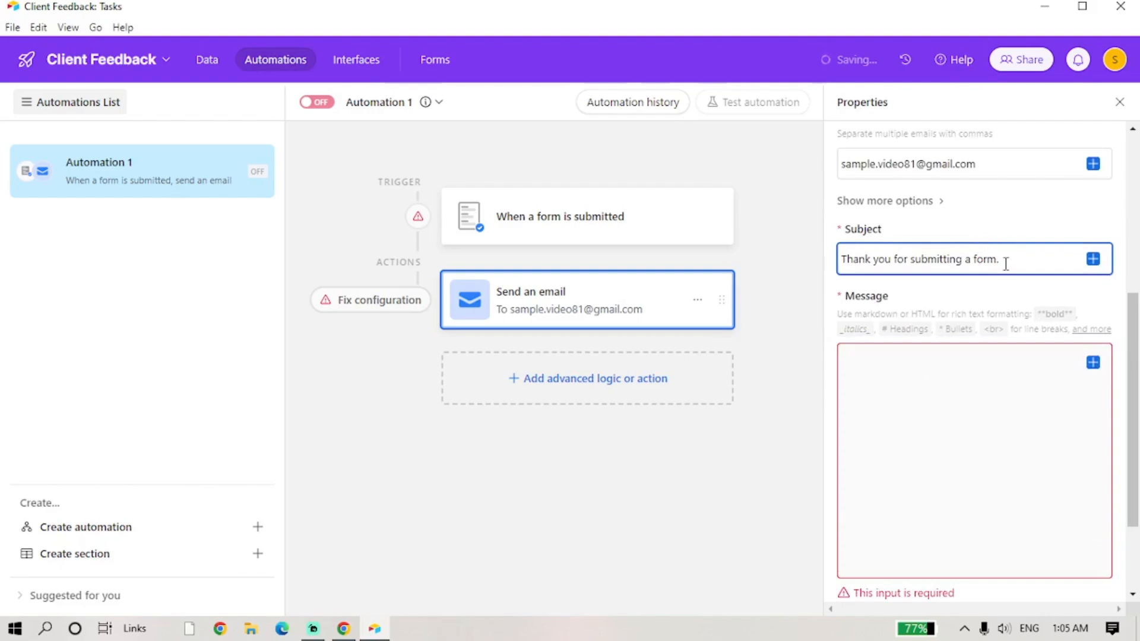
drag(999, 260, 786, 254)
text(F)
key(Caps_Lock)
text(orm)
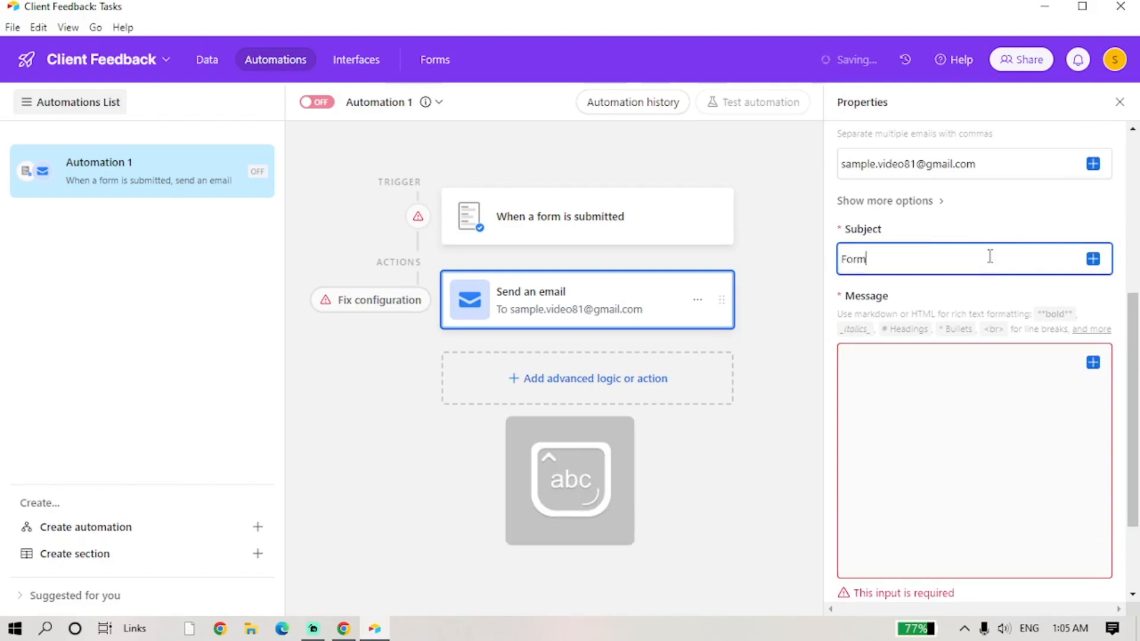
- Write the message 'Thank you for submitting a form! The author has been notified and will get back to you soon.'
click(855, 380)
key(Caps_Lock)
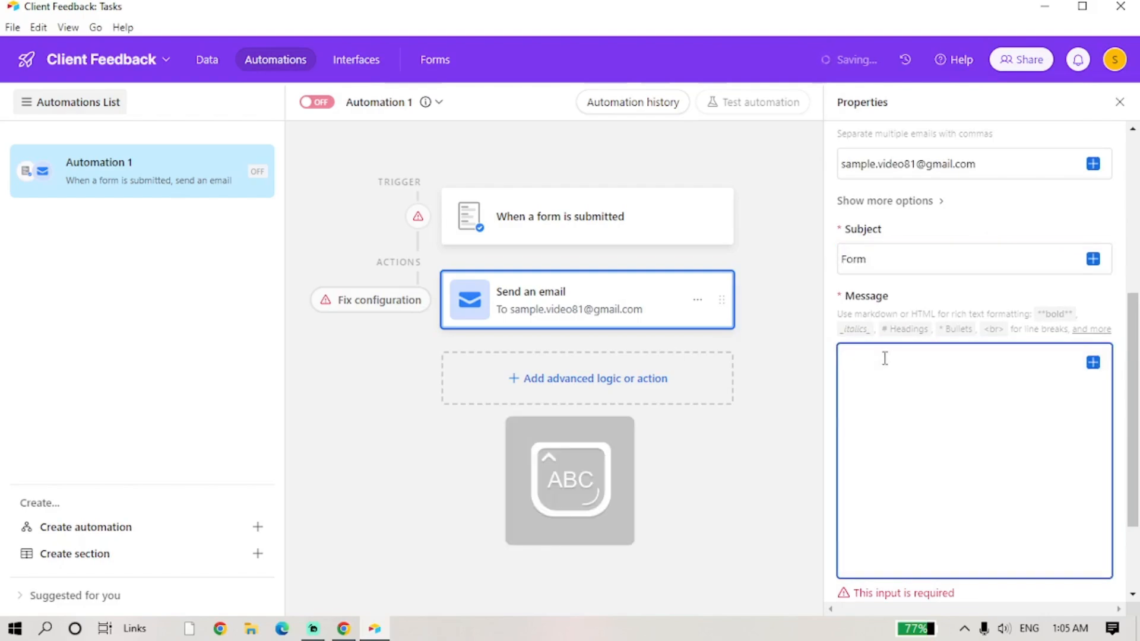
key(Caps_Lock)
text(Thank you )
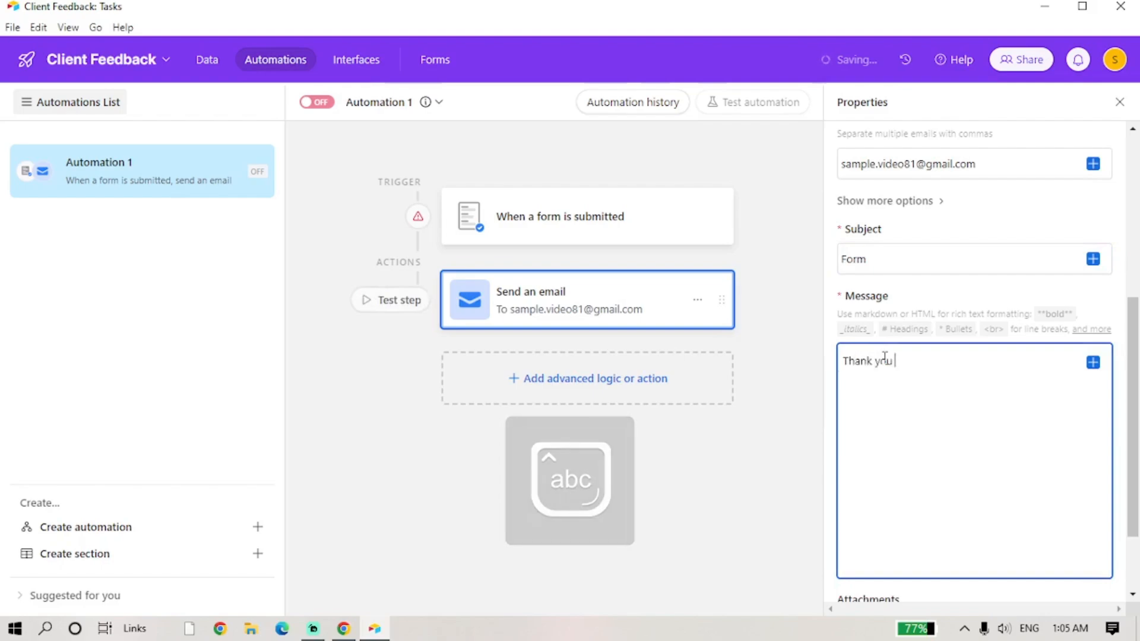
text(for submi)
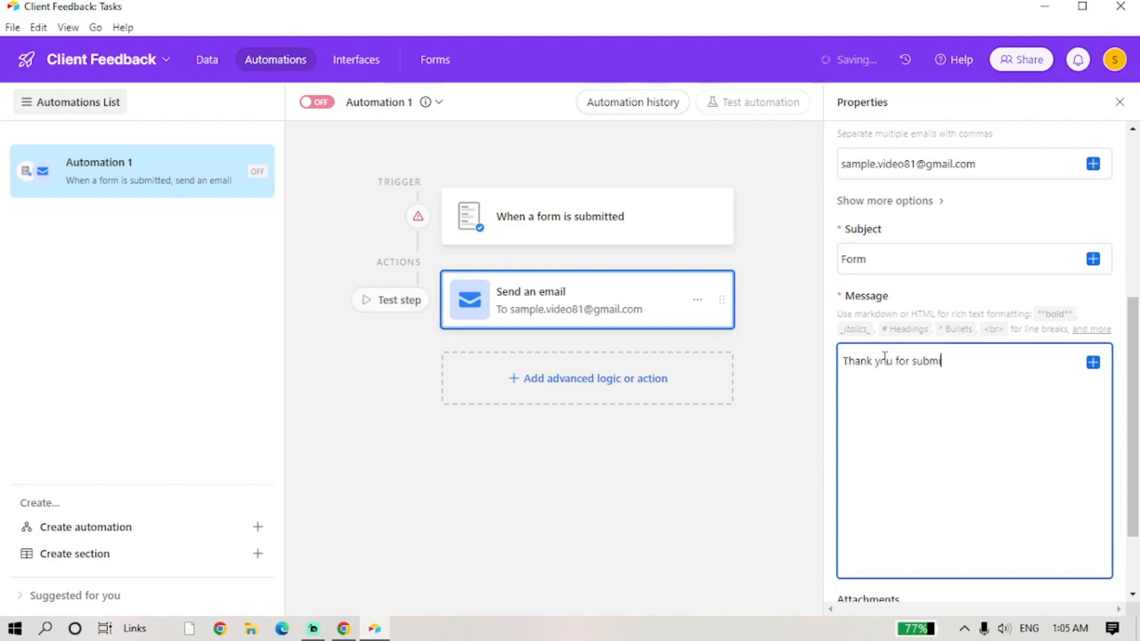
text(tting a form!)
key(Caps_Lock)
text(The aut)
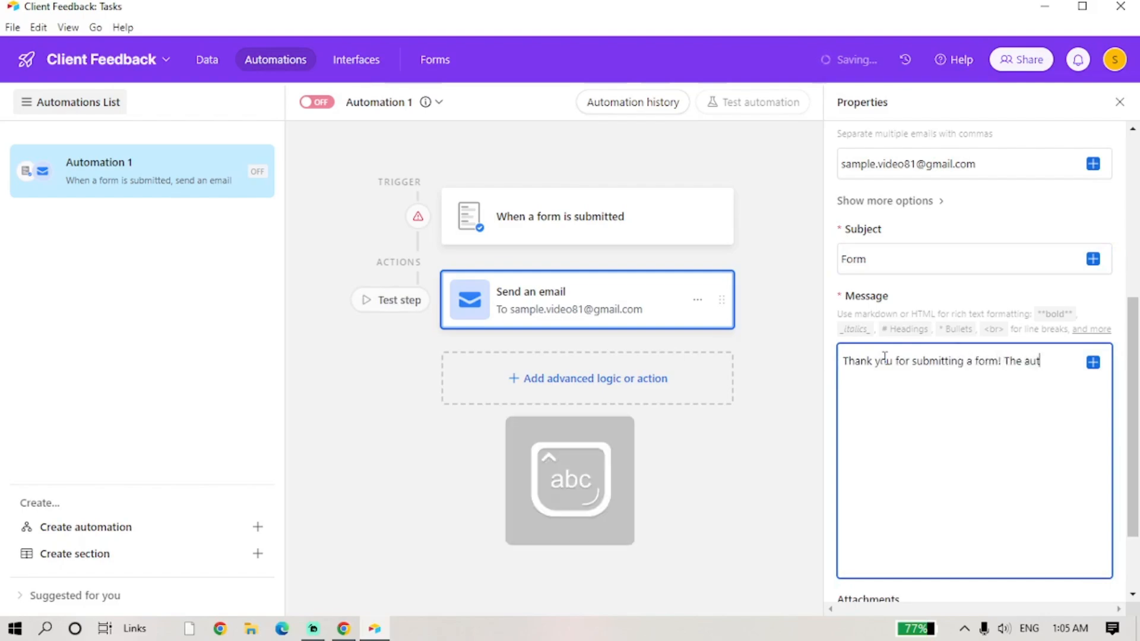
text(hor has been n)
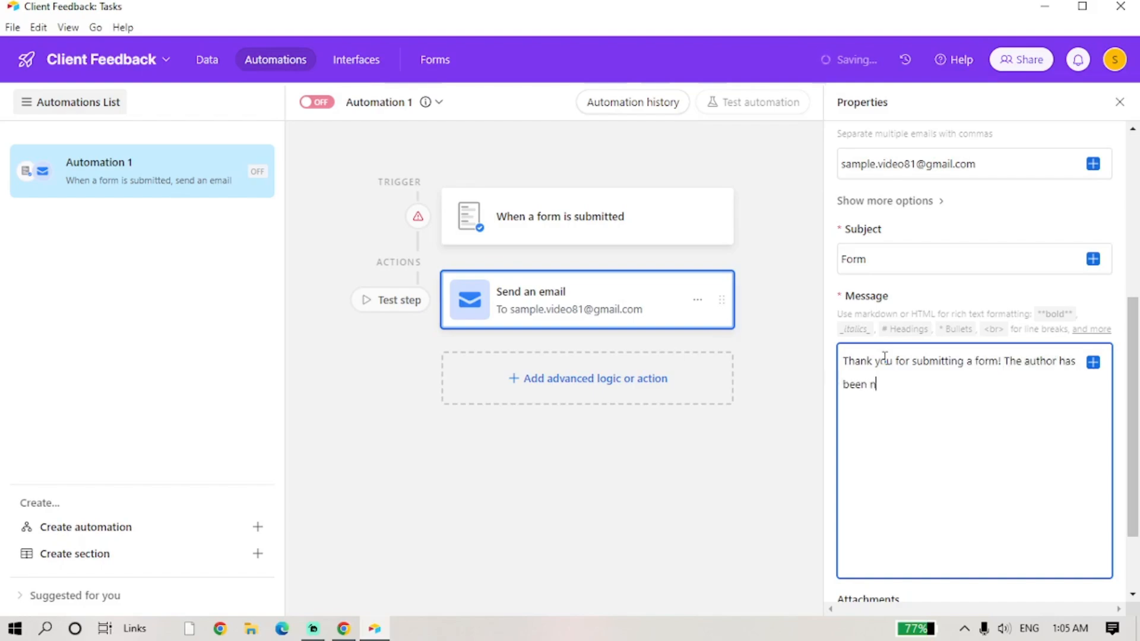
text(otified and will get ba)
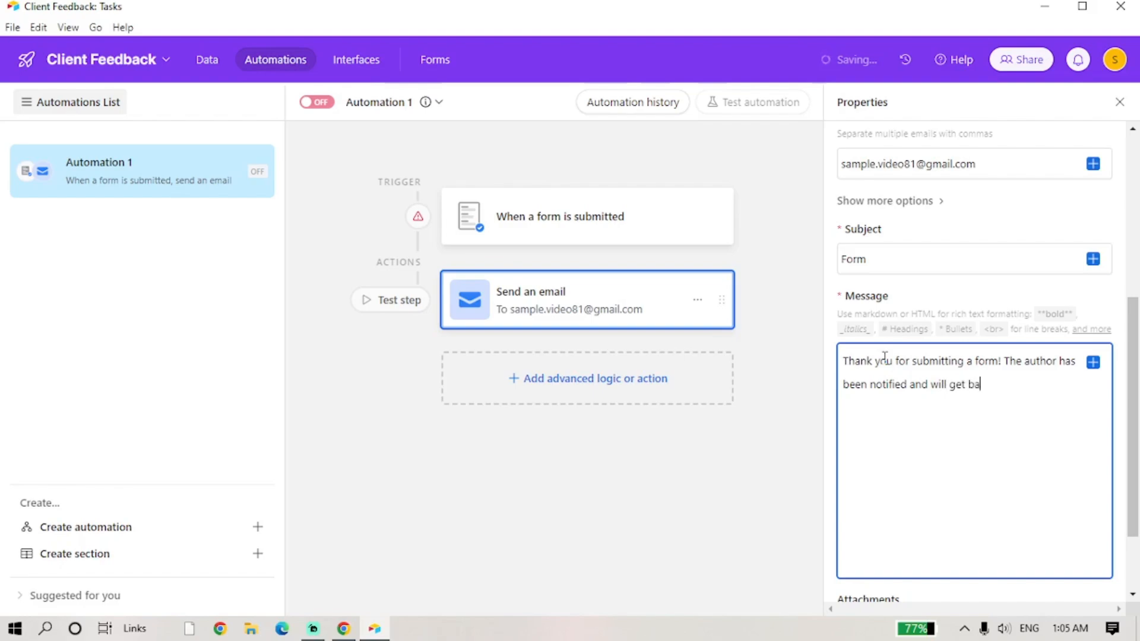
text(ck to you soon.)
scroll(903, 361, down, 2)
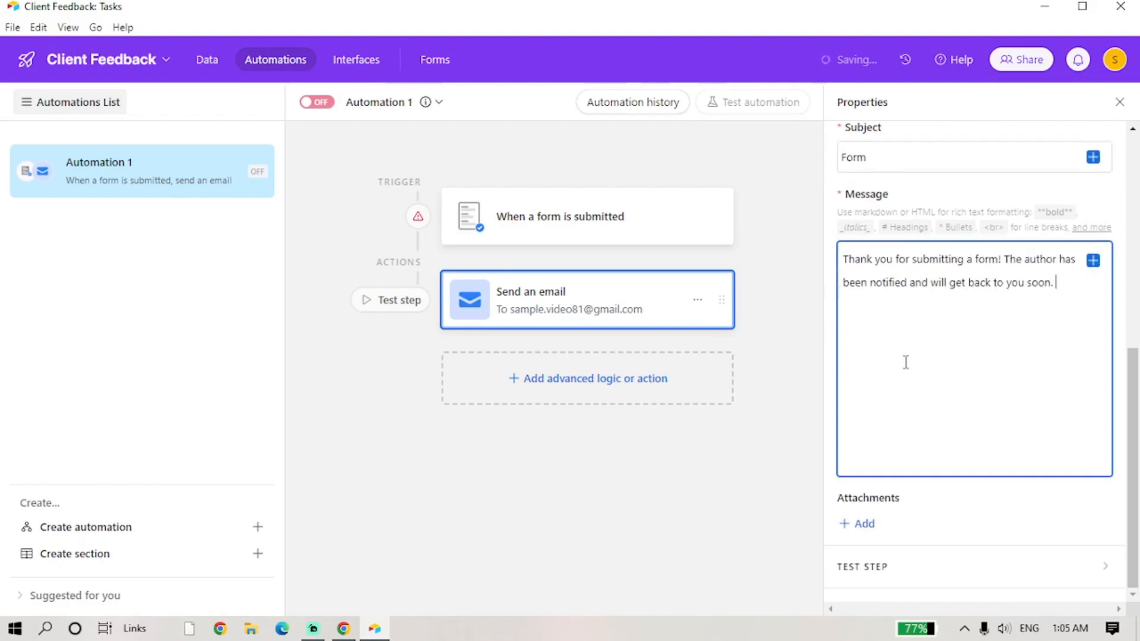
- Generate a preview-only test of the Send an email step
scroll(953, 482, up, 7)
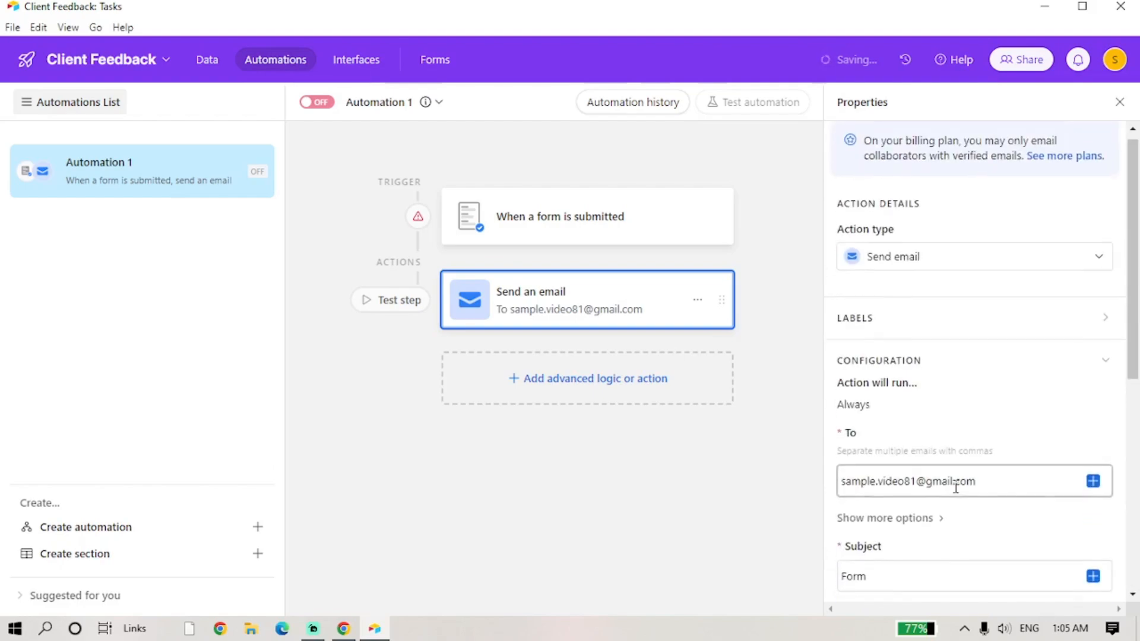
click(379, 307)
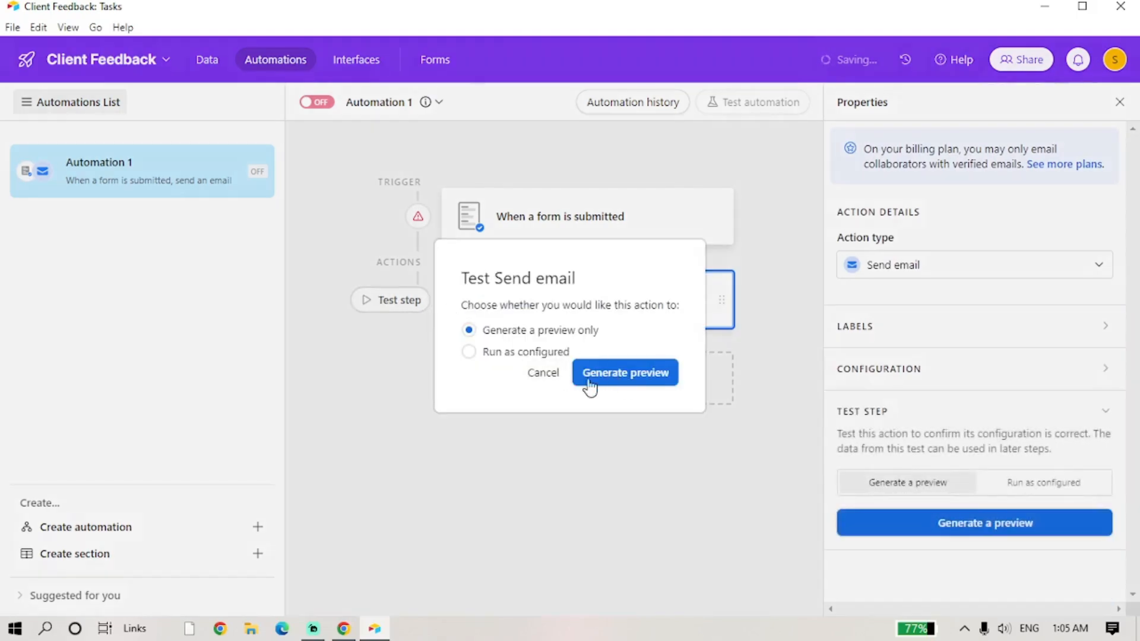
click(607, 374)
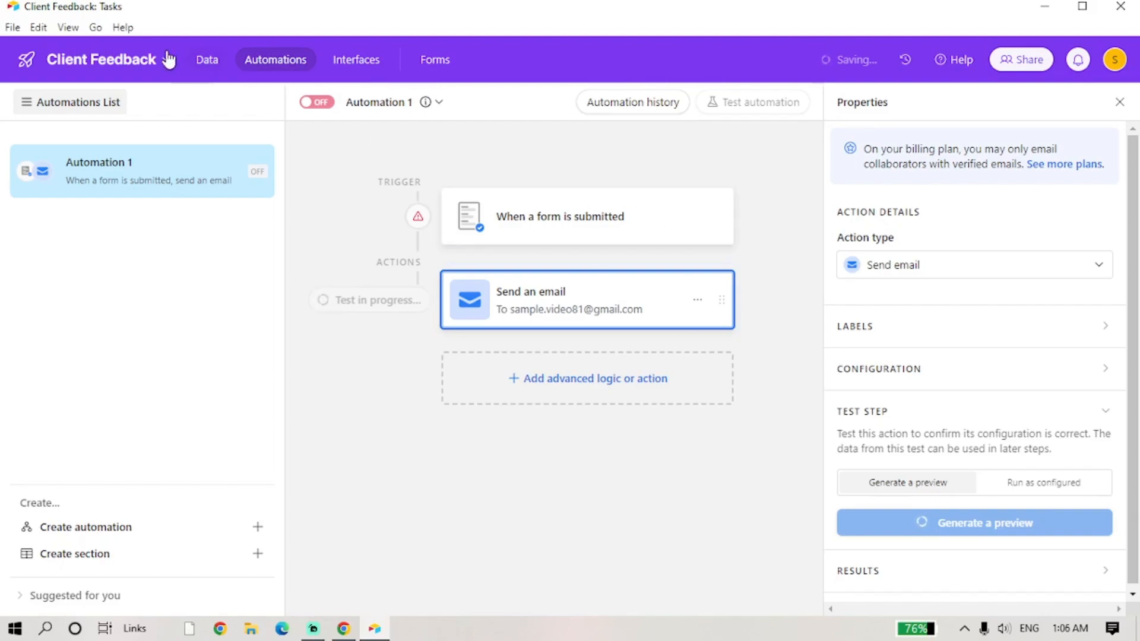
click(203, 60)
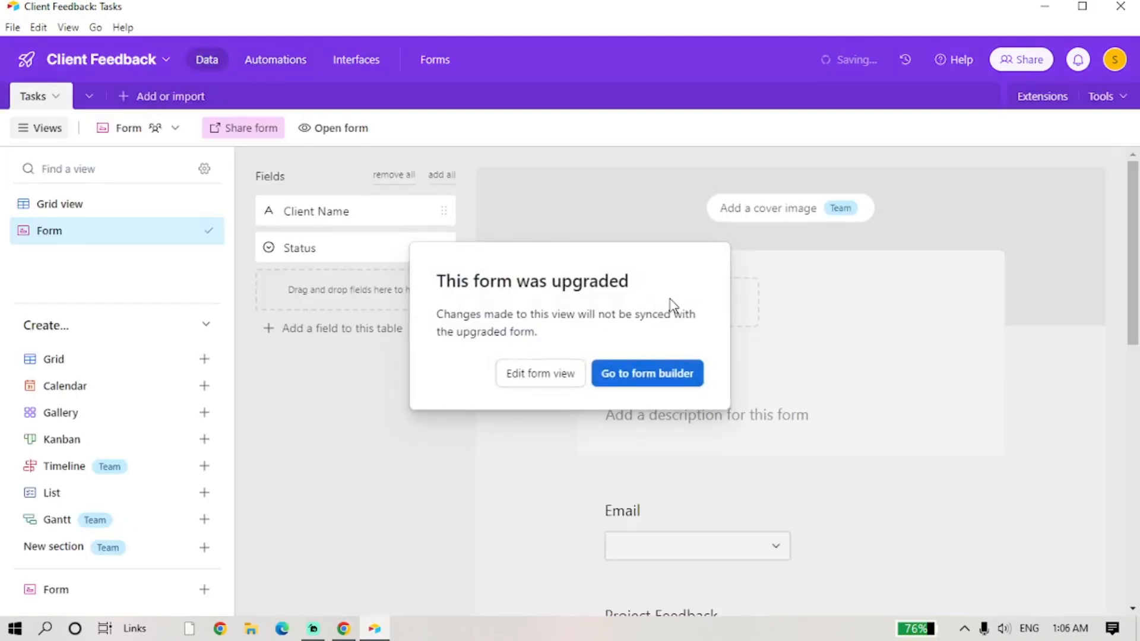